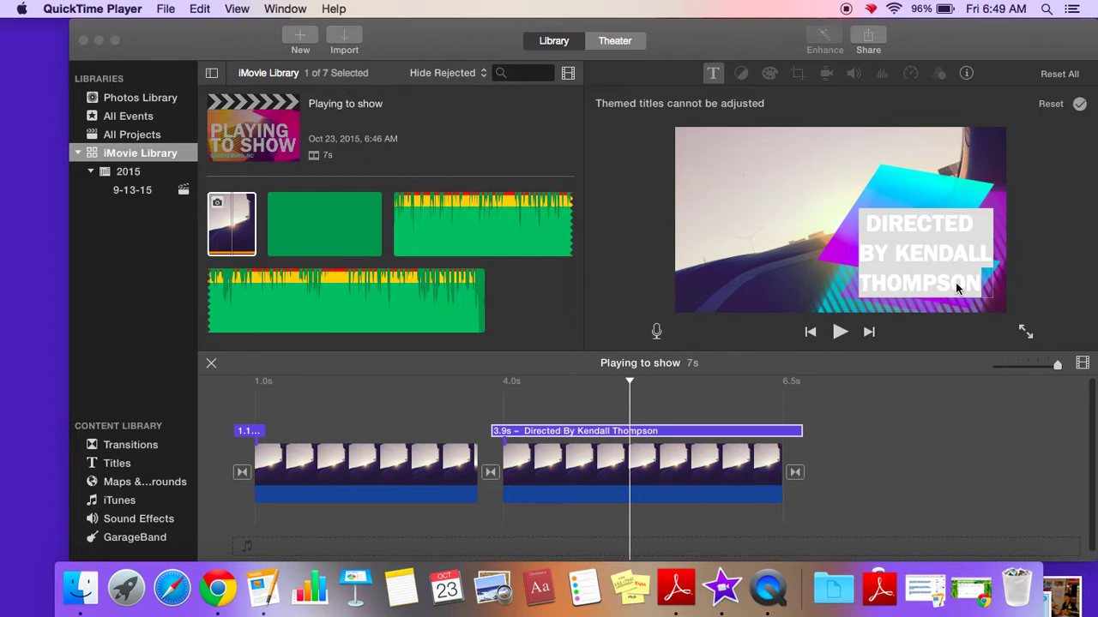
Step: Select the director's name in the ending title and type a new first name over it
{"action": "left_click", "coordinate": [957, 288]}
{"action": "left_click_drag", "start_coordinate": [983, 289], "coordinate": [871, 233]}
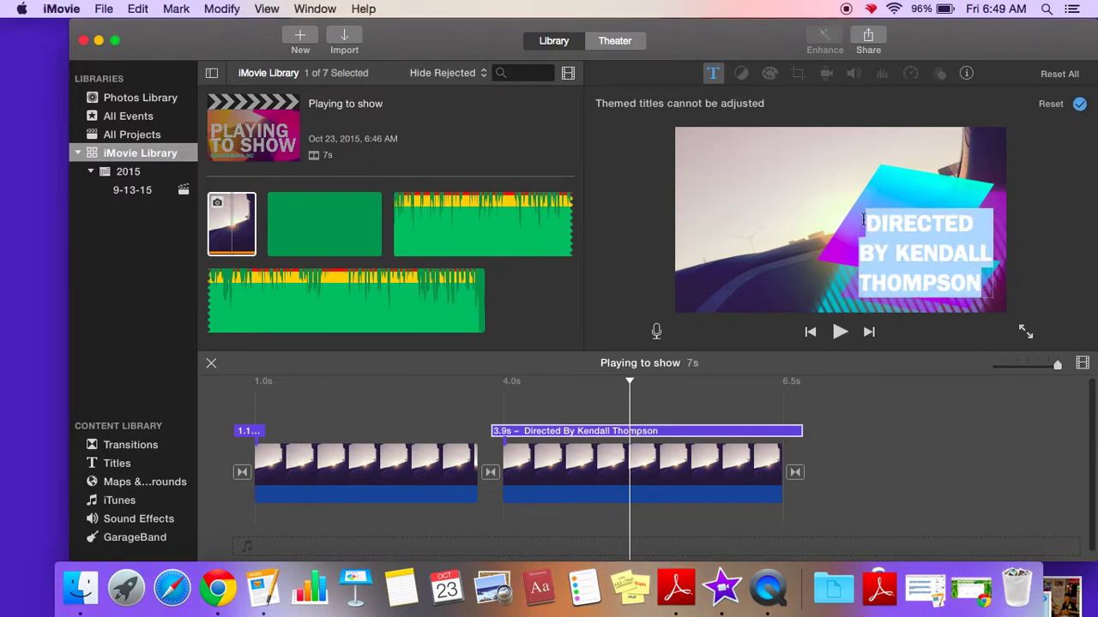
{"action": "type", "text": "BILL"}
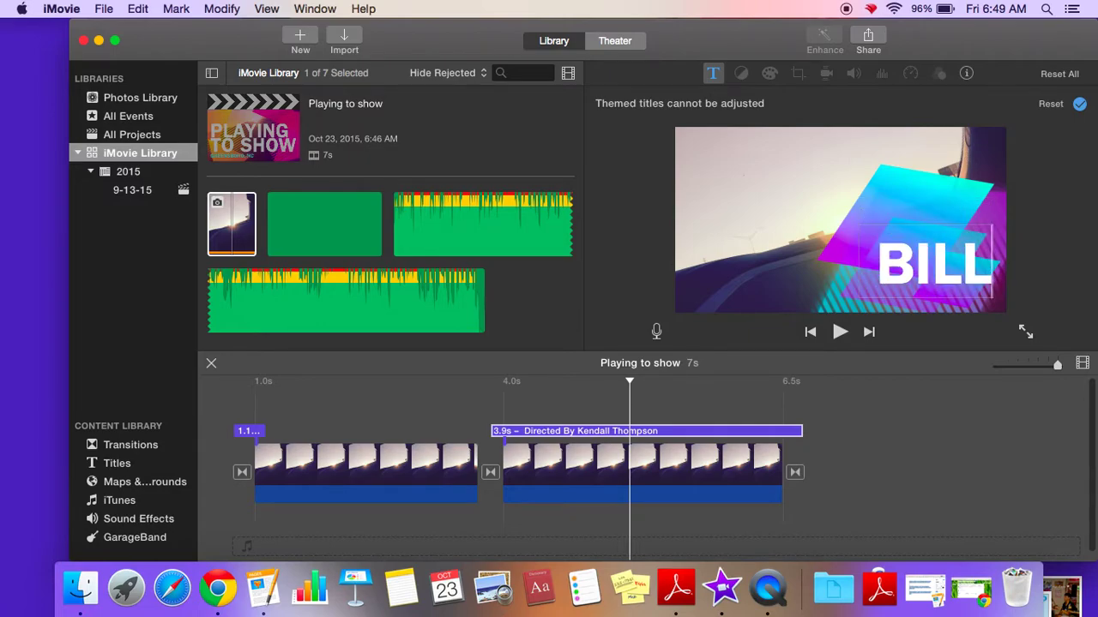
{"action": "type", "text": "Y"}
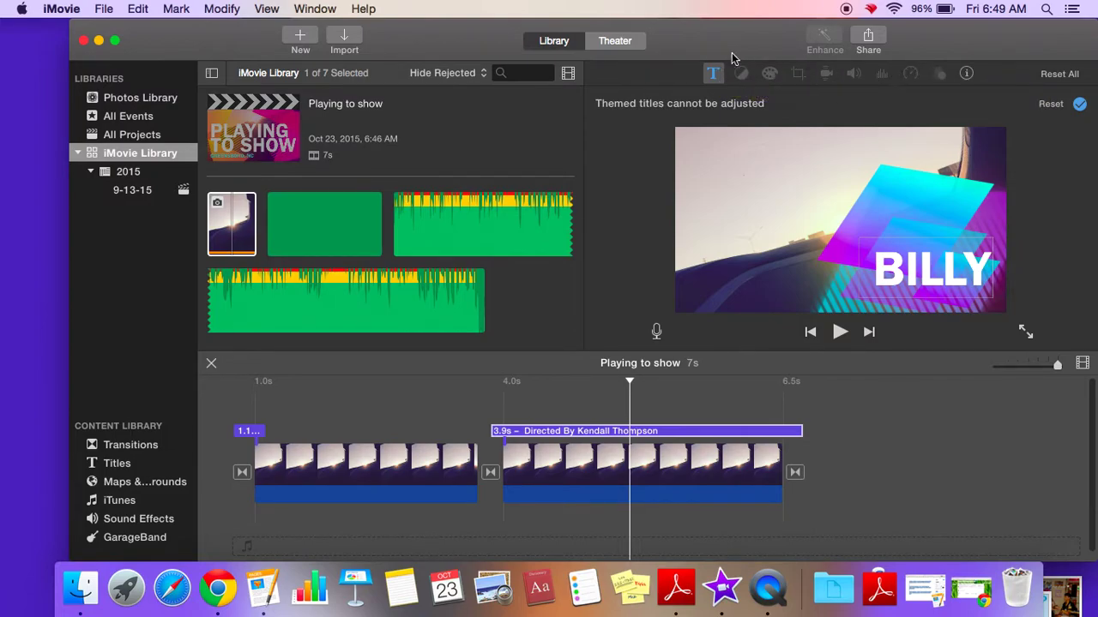
Step: Clear the ending title's text and retype it as 'THANK YOU FOR WATCHING'
{"action": "left_click", "coordinate": [711, 73]}
{"action": "key", "text": "BackSpace"}
{"action": "key", "text": "BackSpace"}
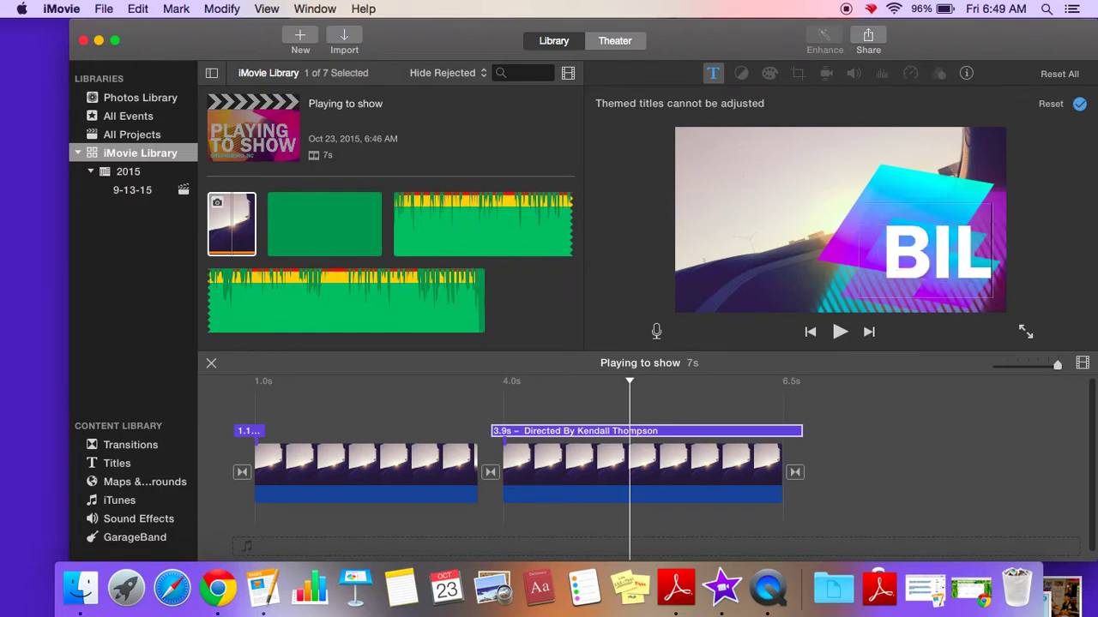
{"action": "key", "text": "BackSpace"}
{"action": "key", "text": "BackSpace"}
{"action": "key", "text": "BackSpace"}
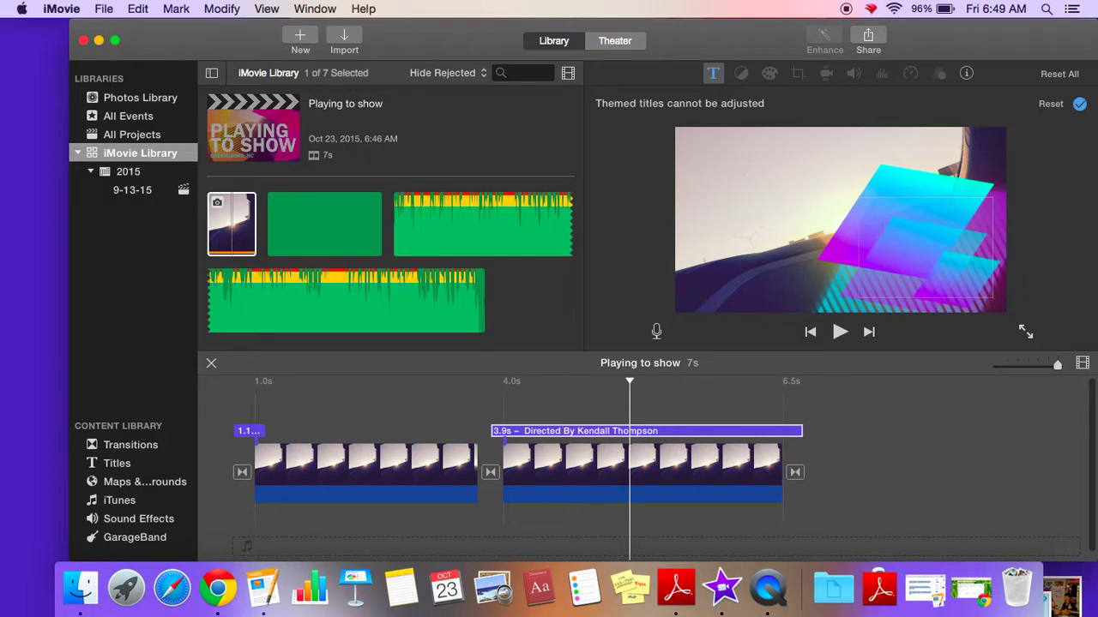
{"action": "type", "text": "THAN"}
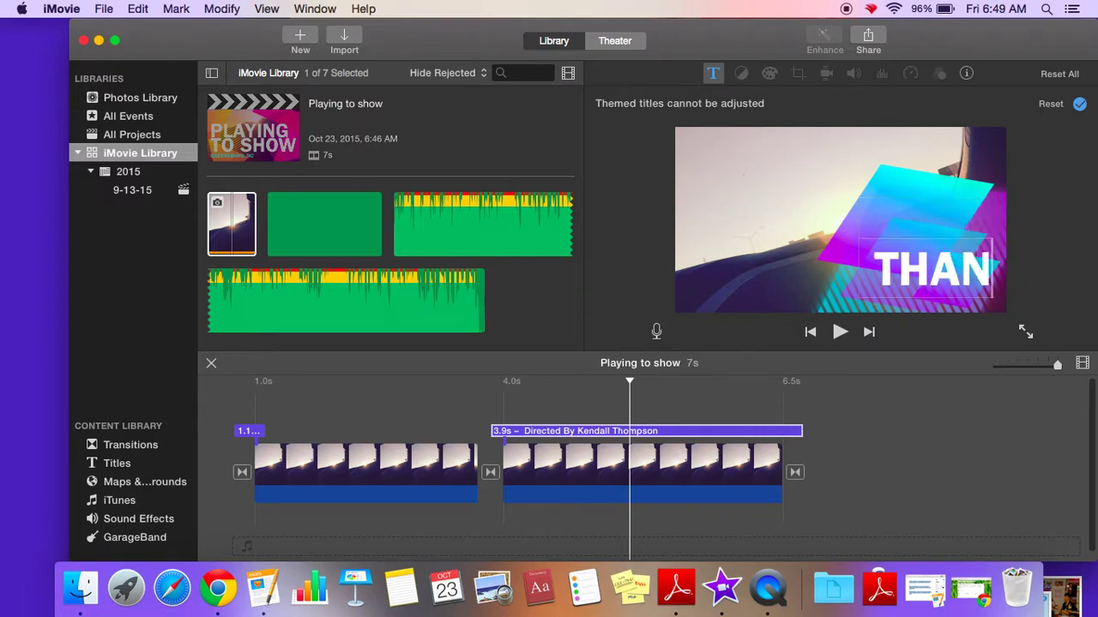
{"action": "type", "text": "K YOU"}
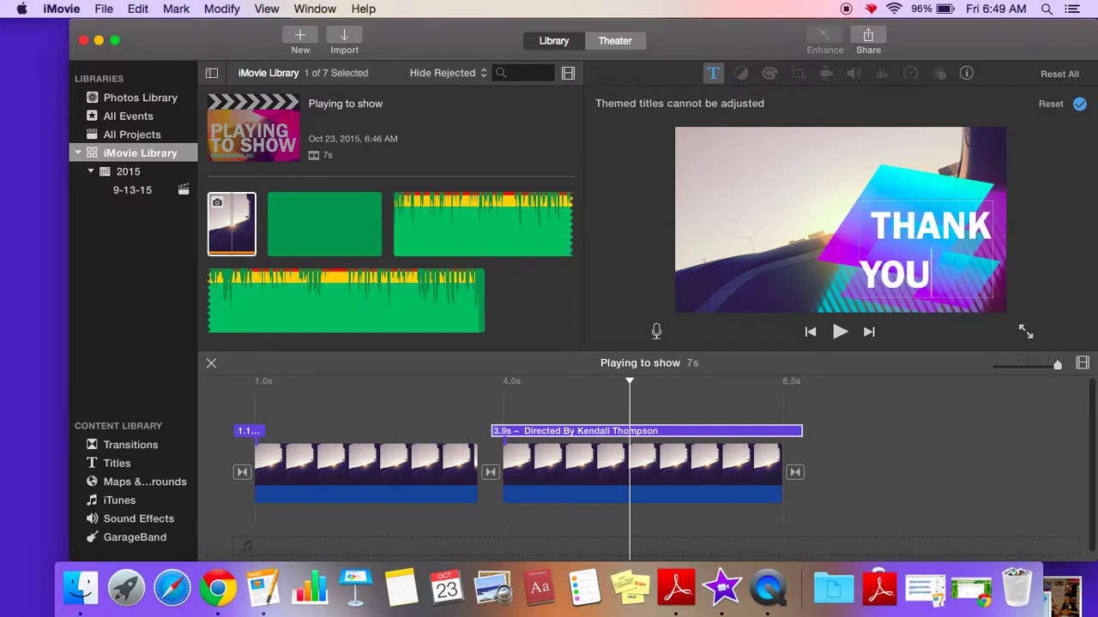
{"action": "type", "text": " FOR"}
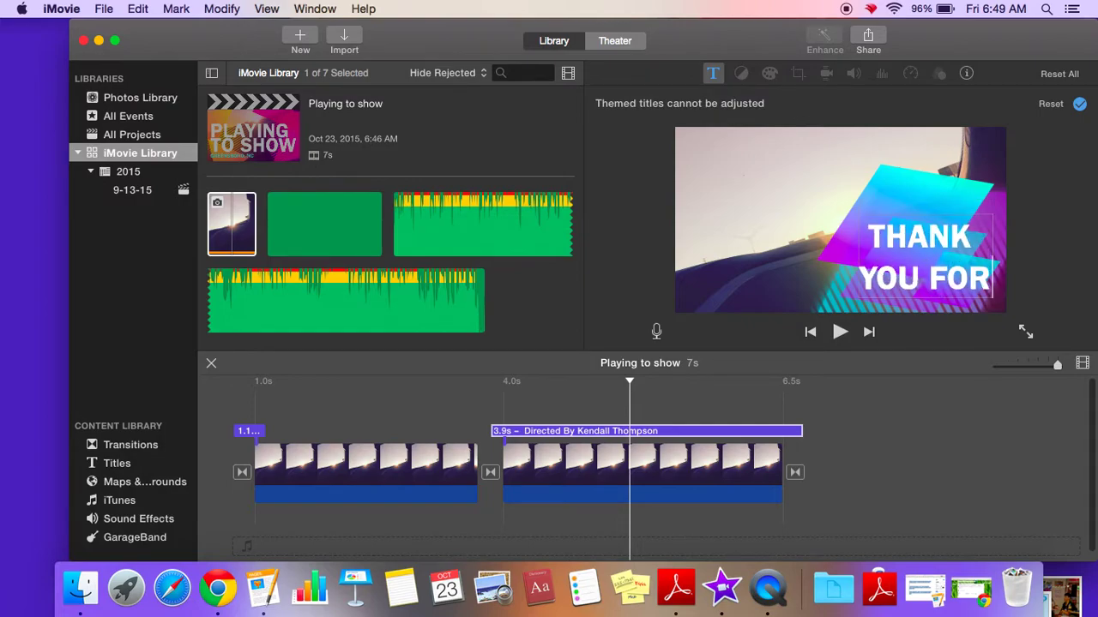
{"action": "type", "text": " WATC"}
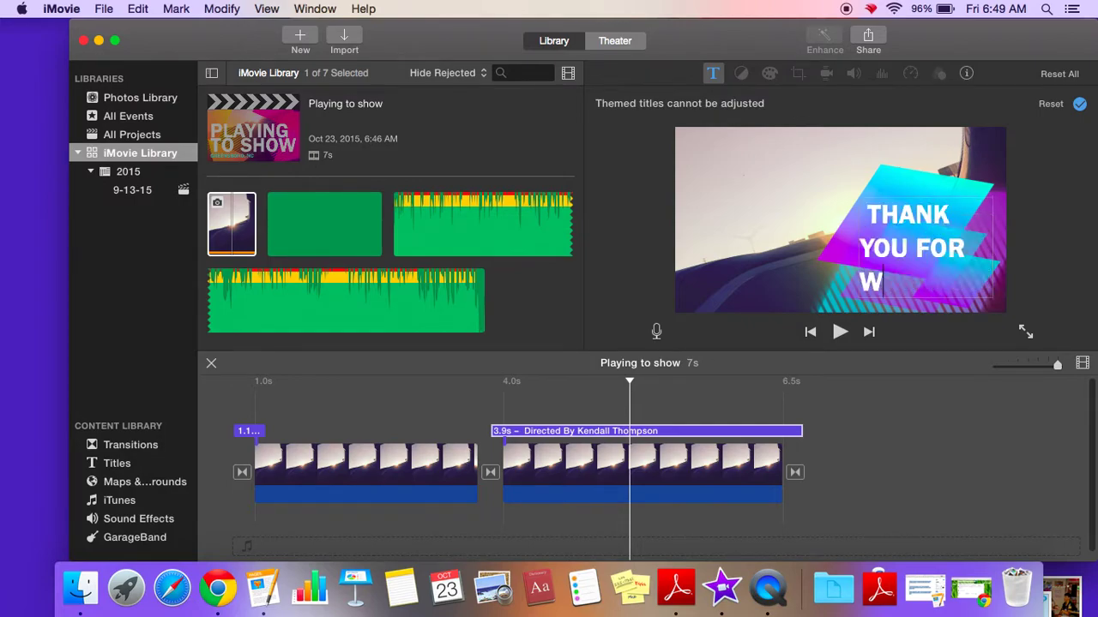
{"action": "type", "text": "HING"}
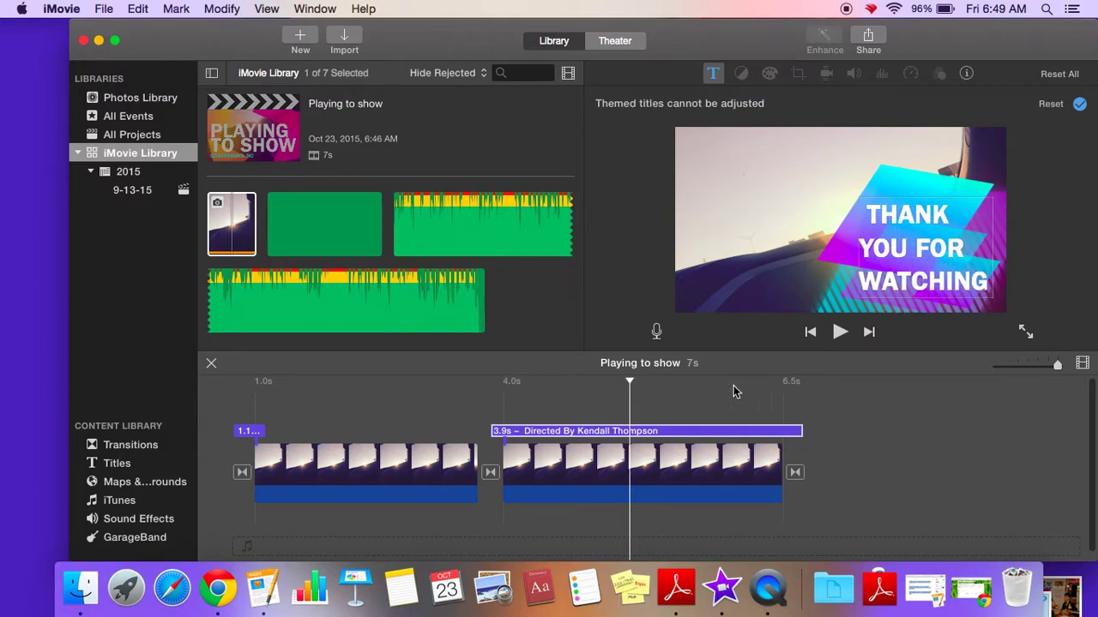
Step: Preview the ending, then trim the THANK YOU FOR WATCHING title to 1.7 s
{"action": "left_click", "coordinate": [839, 333]}
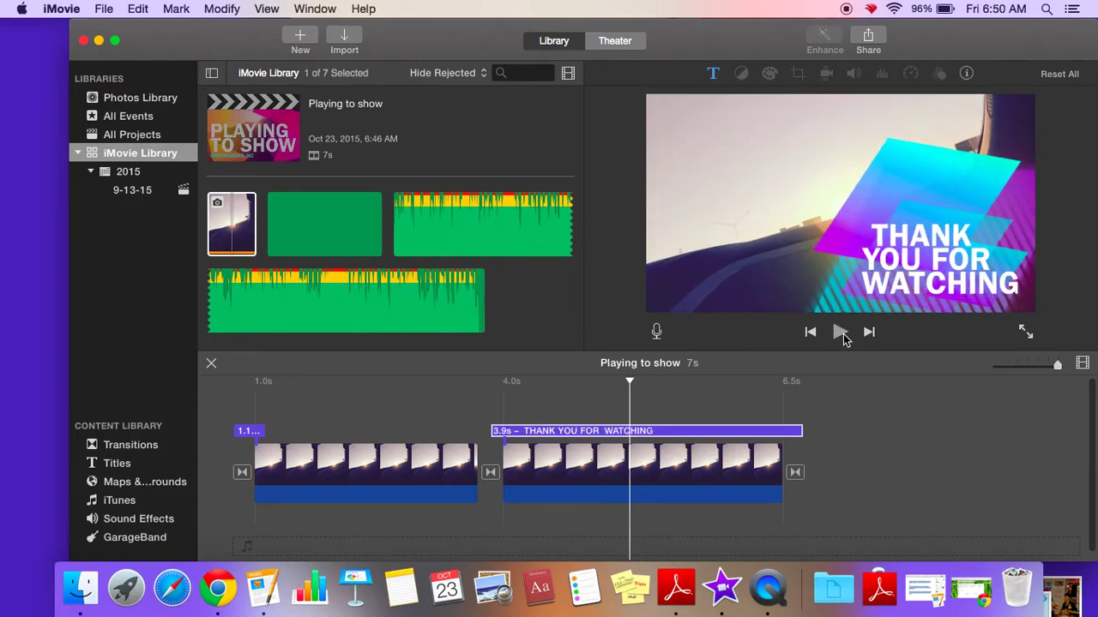
{"action": "left_click", "coordinate": [841, 332]}
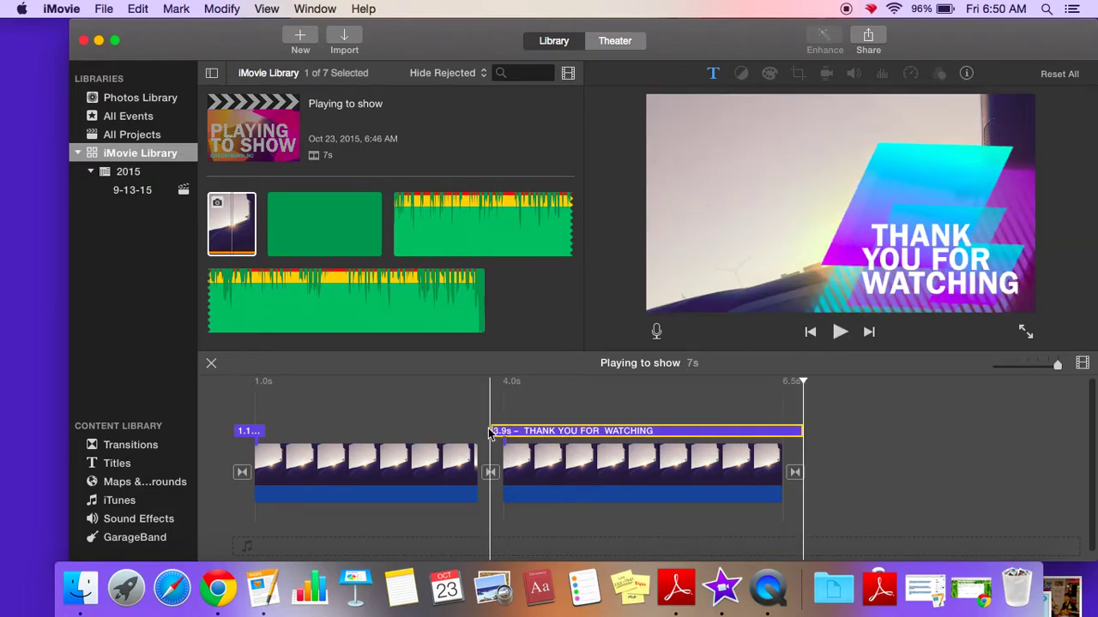
{"action": "left_click", "coordinate": [500, 433]}
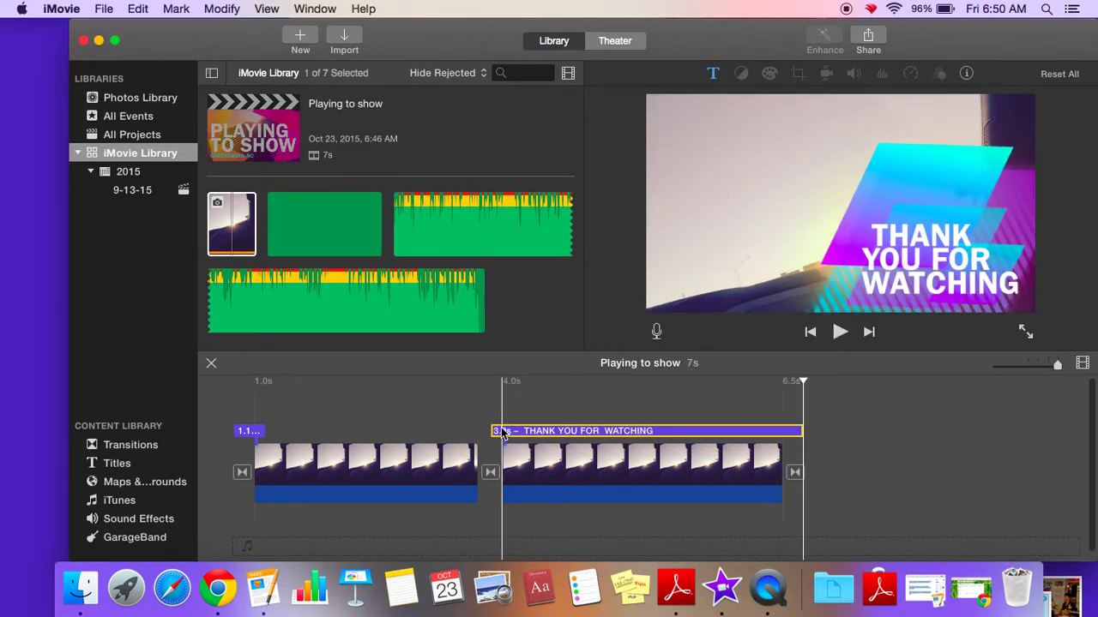
{"action": "left_click_drag", "start_coordinate": [495, 430], "coordinate": [699, 440]}
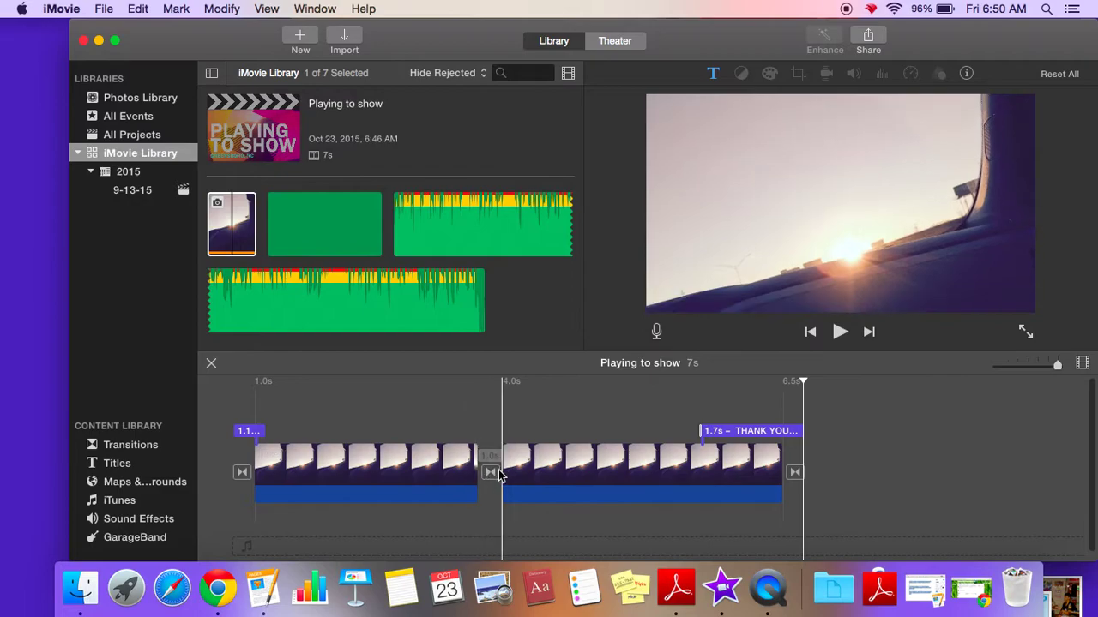
Step: Add a Mosaic transition between the two clips from the Transitions browser
{"action": "left_click", "coordinate": [135, 450]}
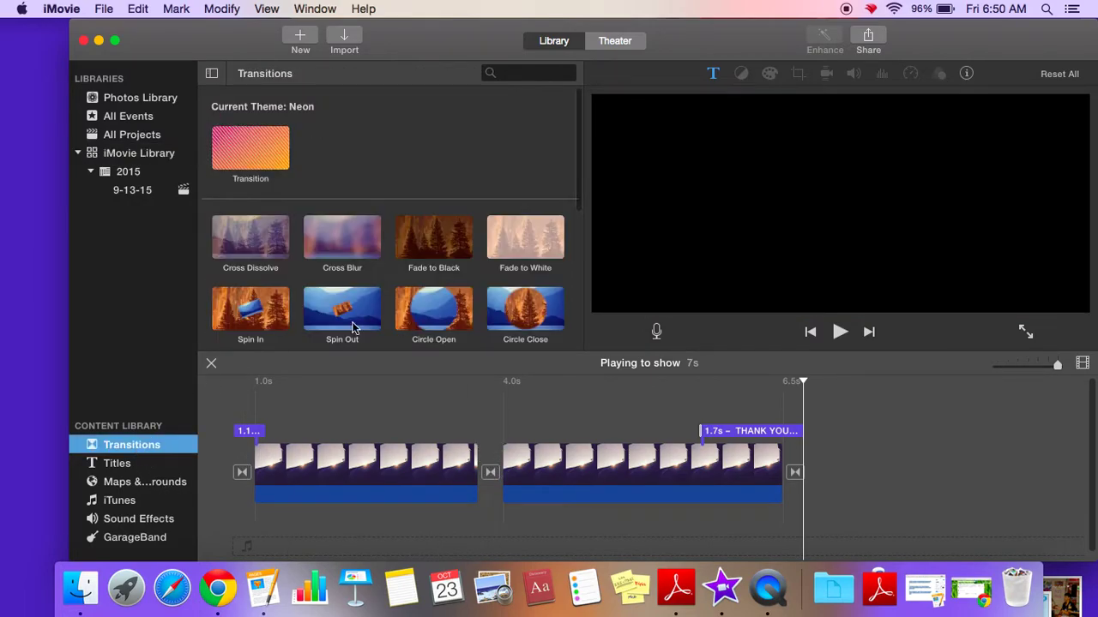
{"action": "scroll", "coordinate": [390, 318], "scroll_direction": "down", "scroll_amount": 2}
{"action": "scroll", "coordinate": [390, 319], "scroll_direction": "down", "scroll_amount": 3}
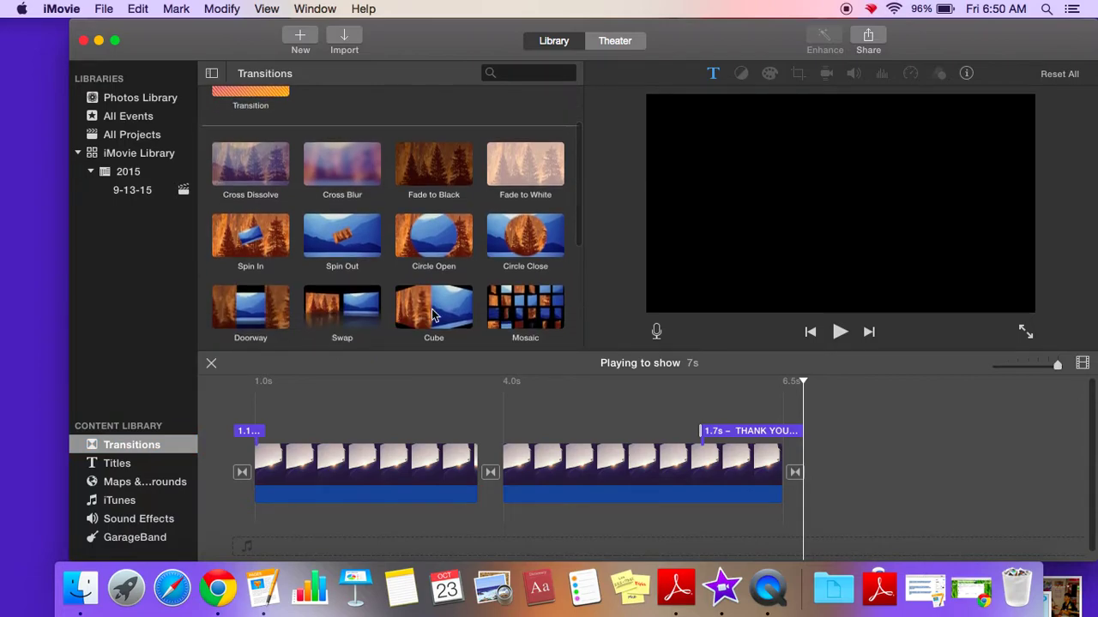
{"action": "left_click_drag", "start_coordinate": [519, 308], "coordinate": [488, 474]}
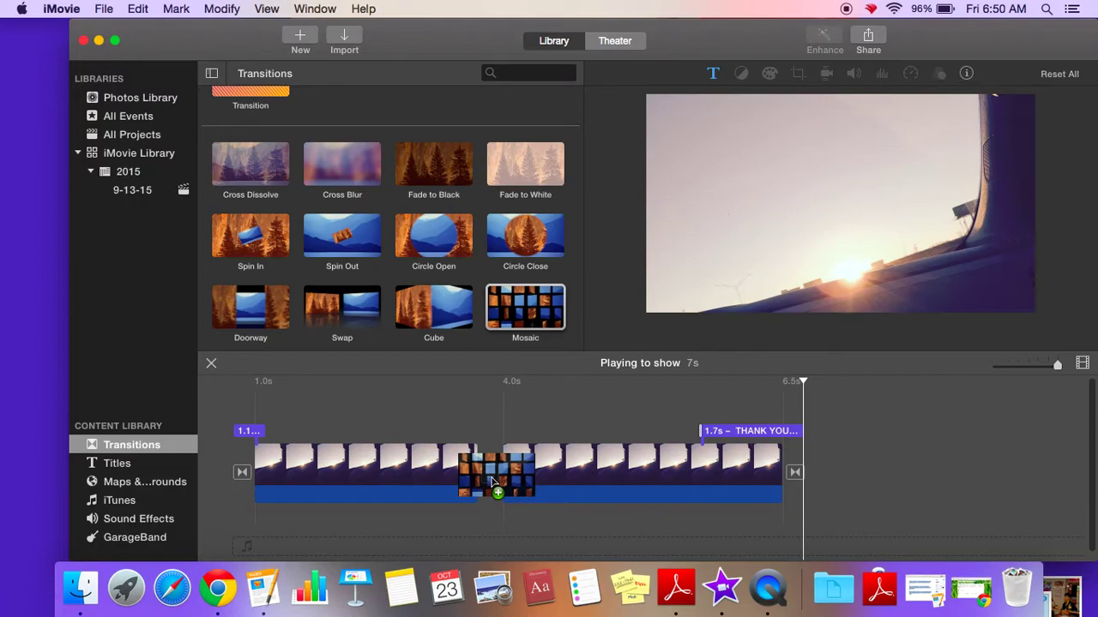
Step: Play back the Mosaic transition and select the second clip
{"action": "left_click", "coordinate": [458, 477]}
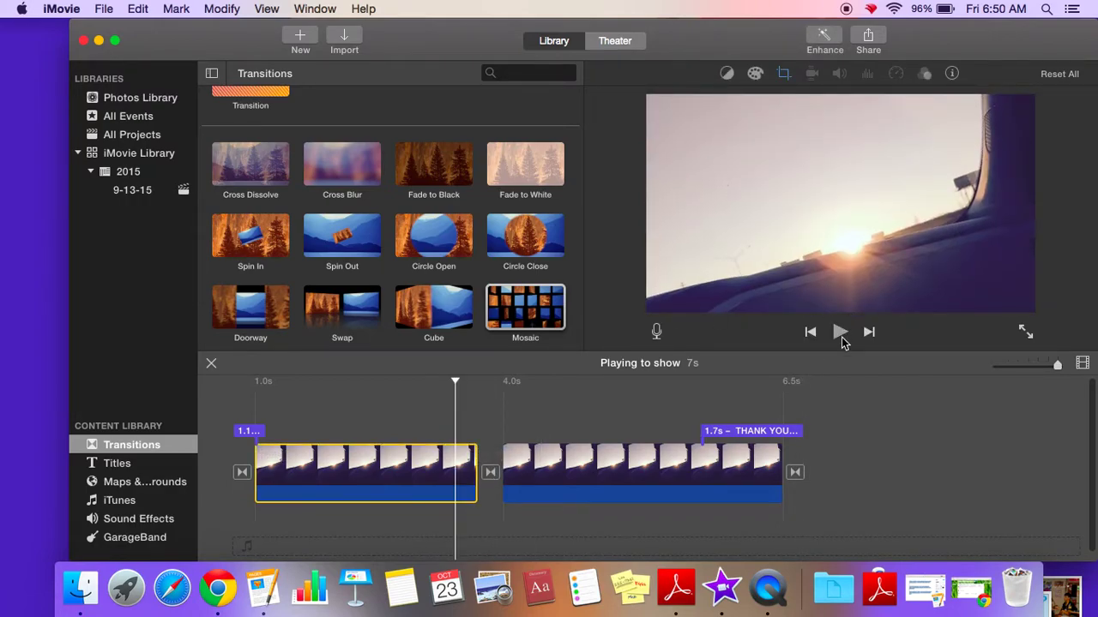
{"action": "left_click", "coordinate": [842, 342]}
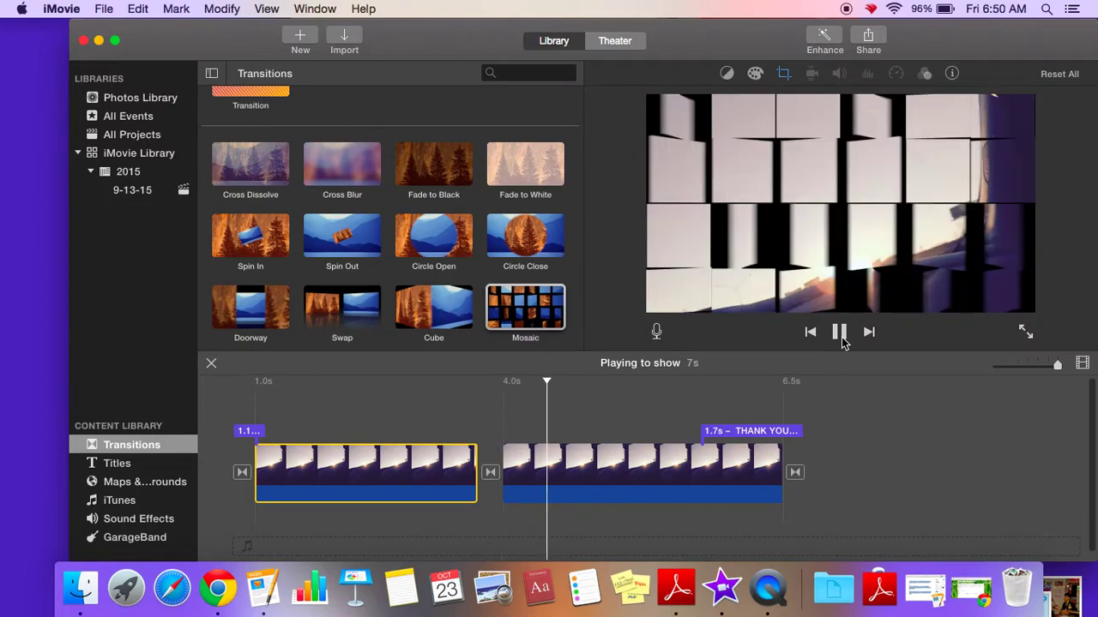
{"action": "left_click", "coordinate": [492, 472]}
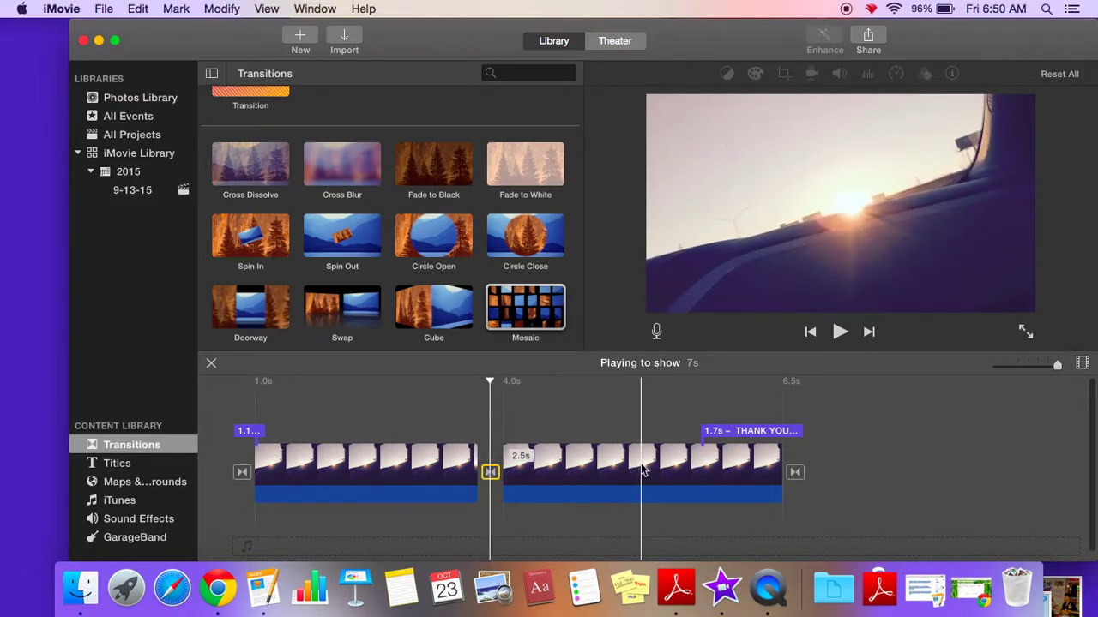
{"action": "left_click", "coordinate": [643, 470]}
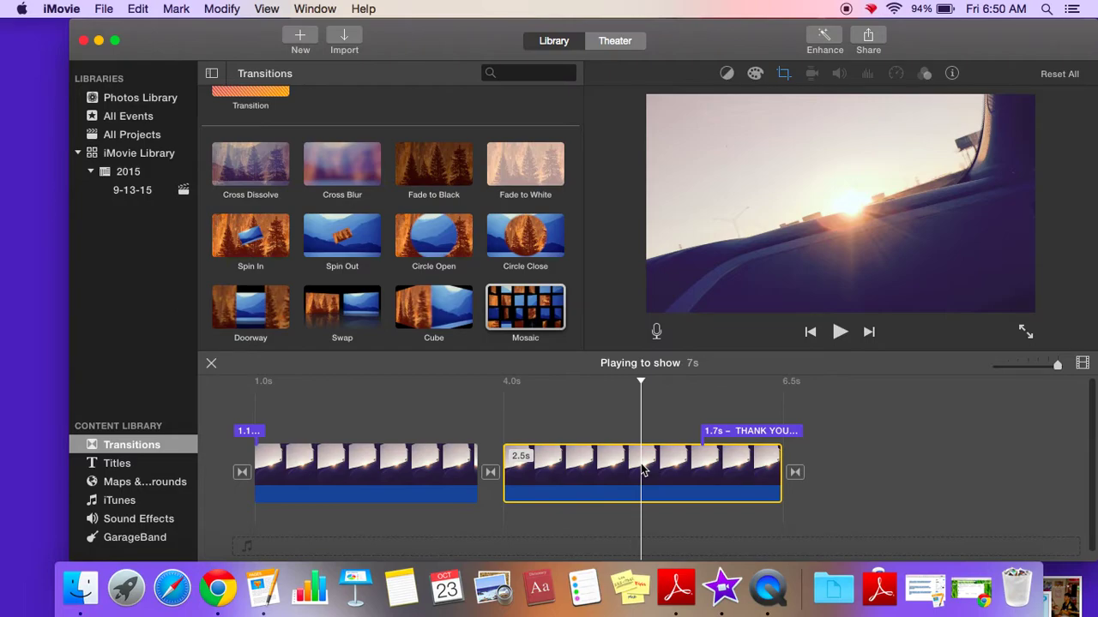
Step: Delete the second clip and show the iMovie Library's media in the browser
{"action": "key", "text": "Delete"}
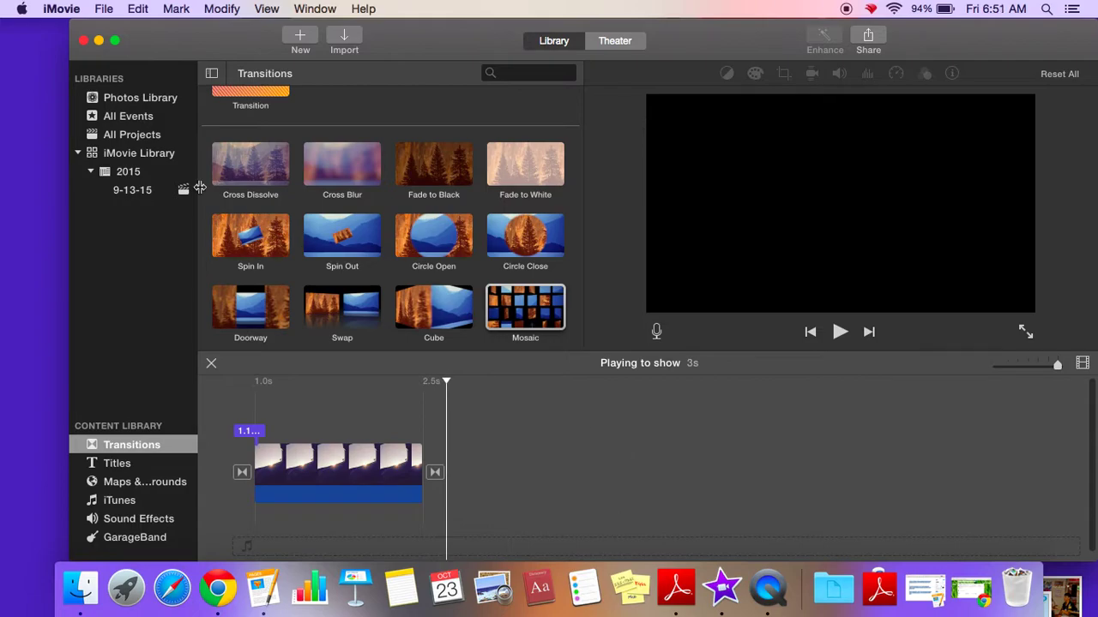
{"action": "left_click", "coordinate": [152, 155]}
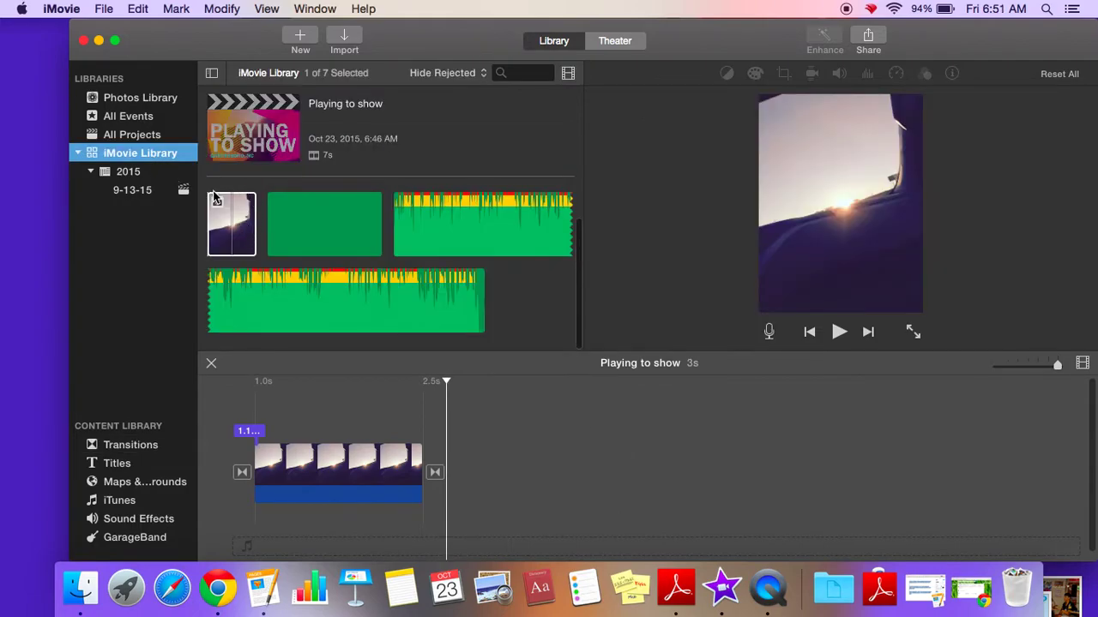
{"action": "left_click", "coordinate": [240, 229]}
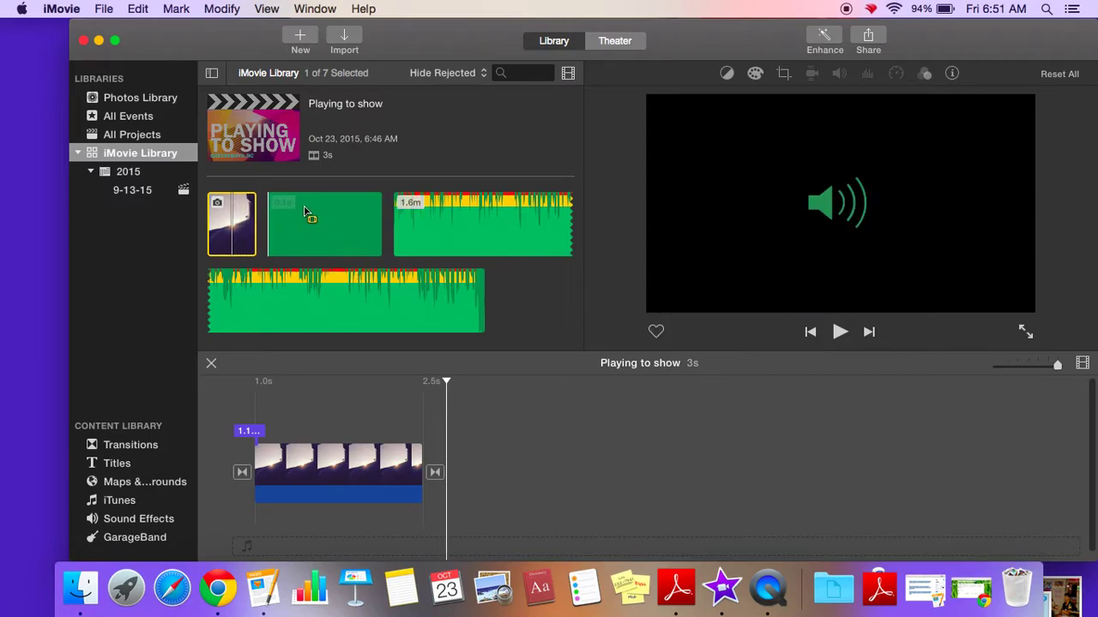
{"action": "left_click", "coordinate": [257, 343]}
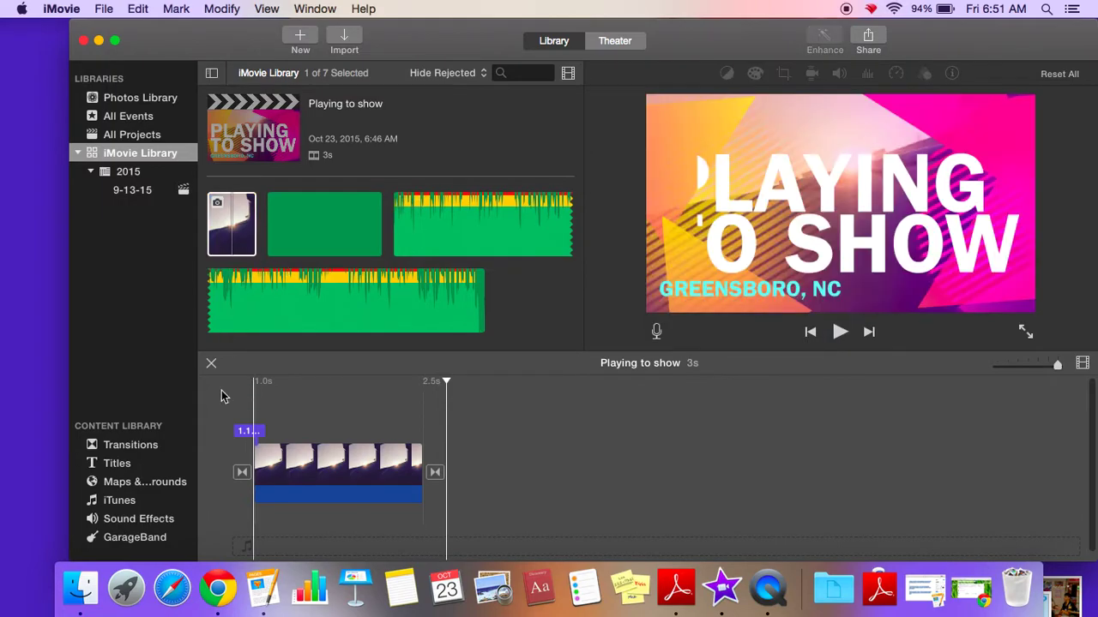
Step: Add a Scrolling Credits title above the video clip
{"action": "left_click", "coordinate": [114, 464]}
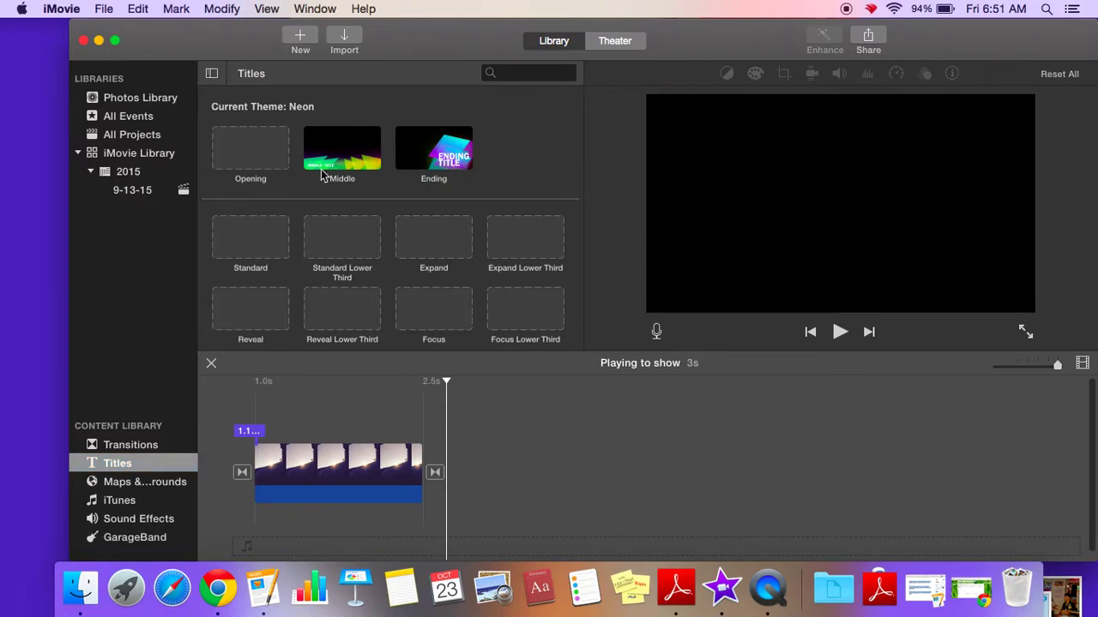
{"action": "scroll", "coordinate": [305, 247], "scroll_direction": "down", "scroll_amount": 3}
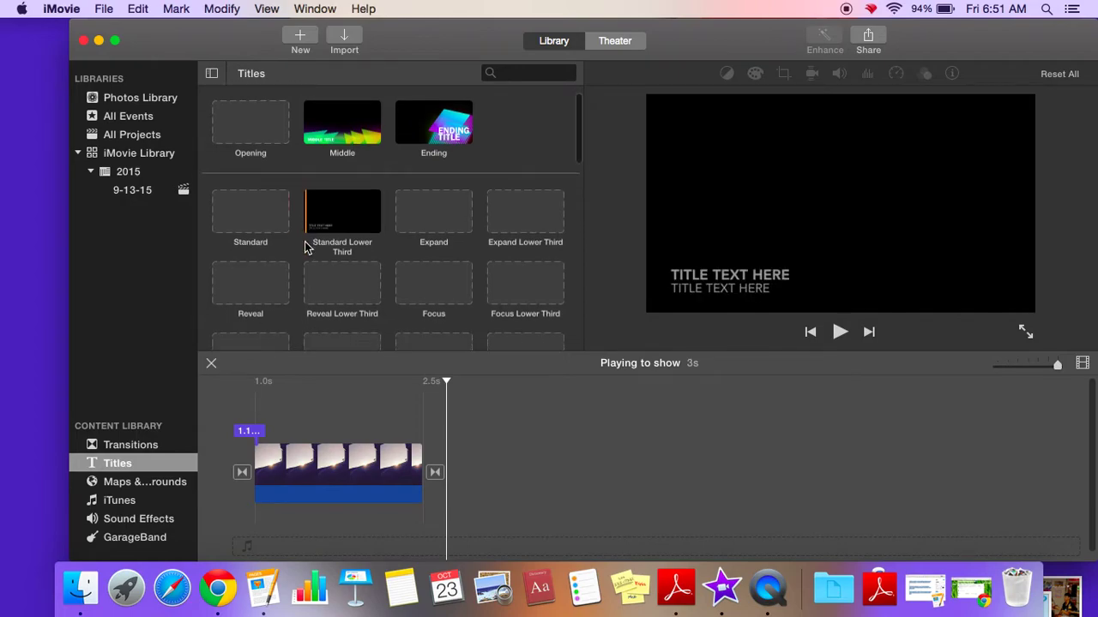
{"action": "scroll", "coordinate": [305, 247], "scroll_direction": "down", "scroll_amount": 10}
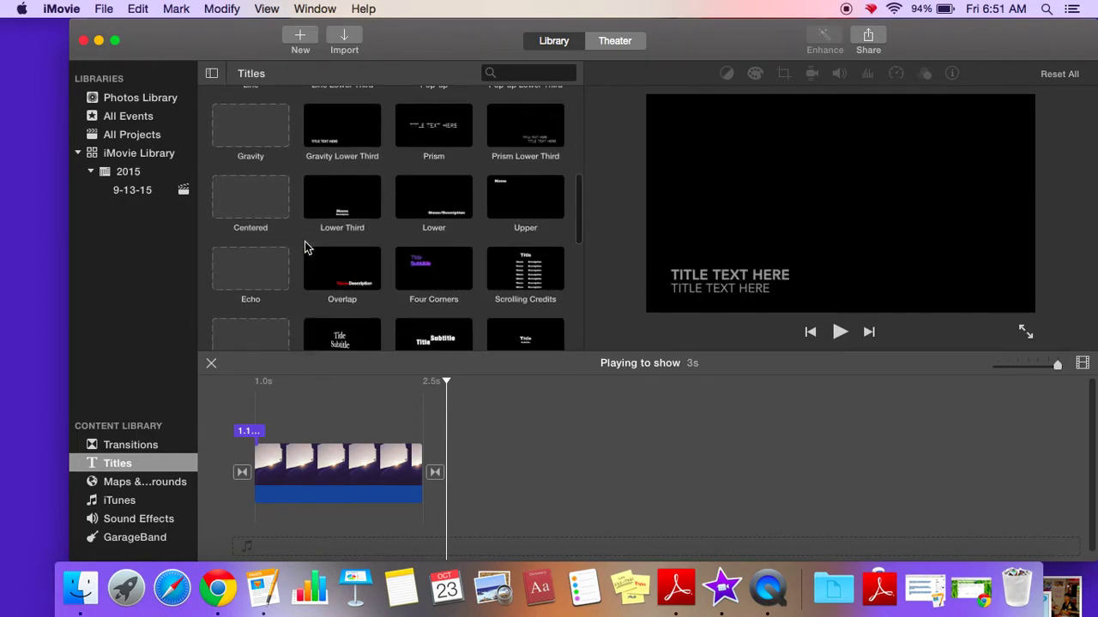
{"action": "scroll", "coordinate": [305, 243], "scroll_direction": "down", "scroll_amount": 3}
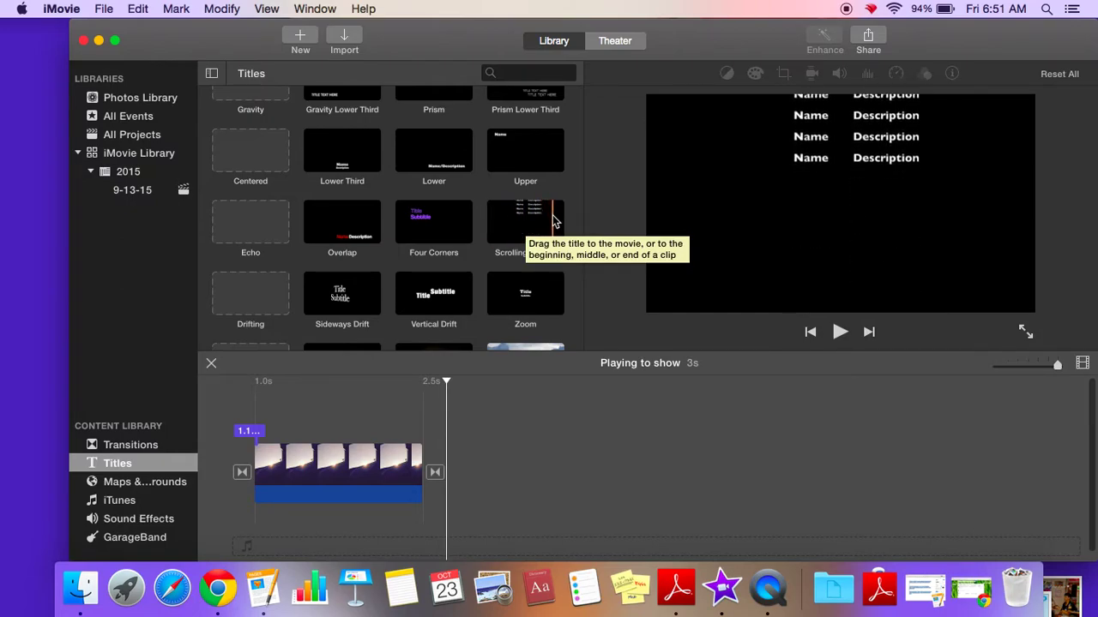
{"action": "left_click", "coordinate": [525, 218]}
{"action": "left_click_drag", "start_coordinate": [525, 218], "coordinate": [440, 443]}
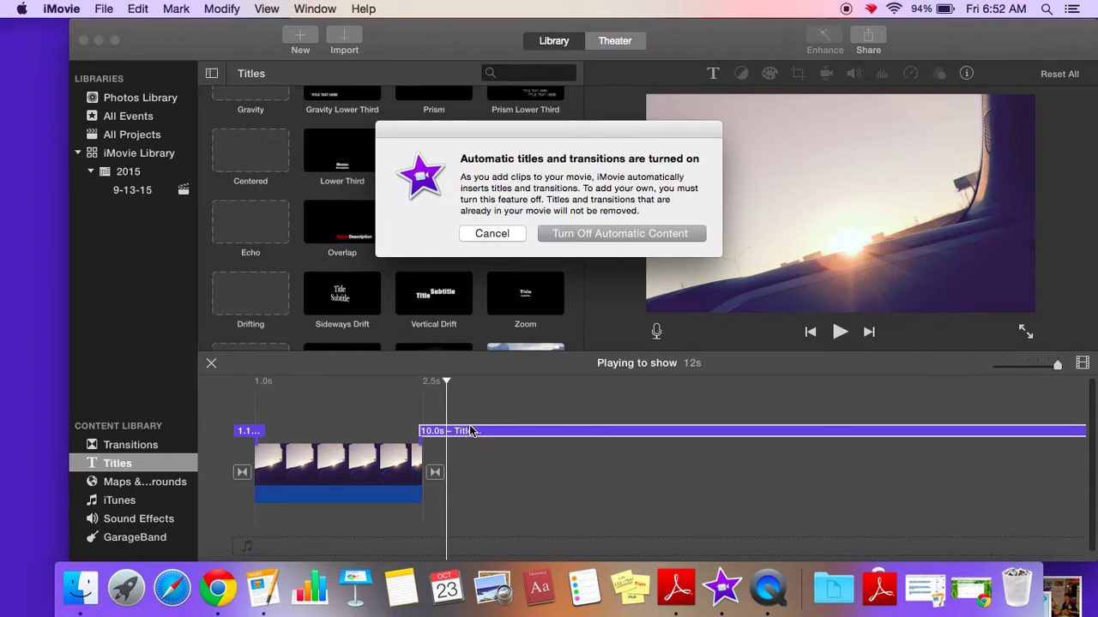
Step: Turn off automatic content and delete the 10-second Scrolling Credits title
{"action": "left_click", "coordinate": [610, 233]}
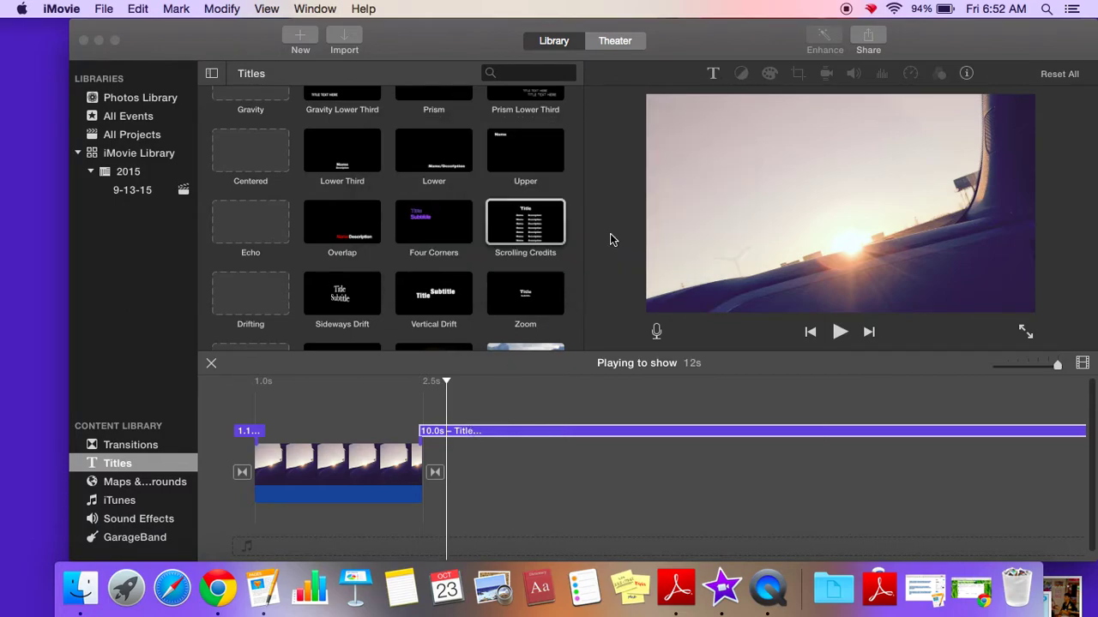
{"action": "left_click", "coordinate": [490, 430]}
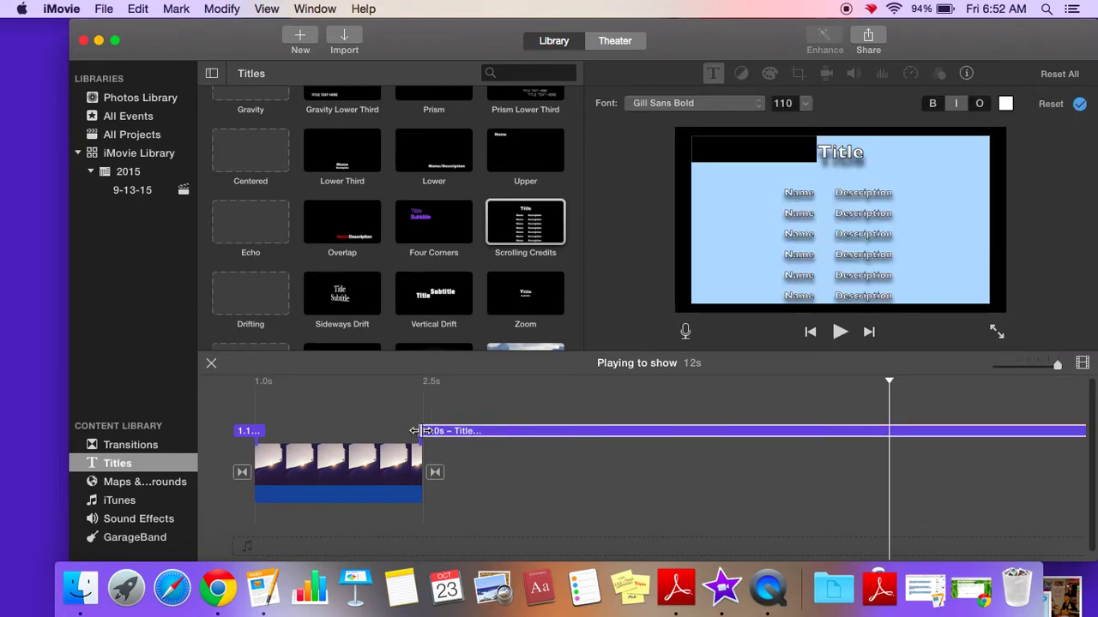
{"action": "left_click", "coordinate": [417, 430]}
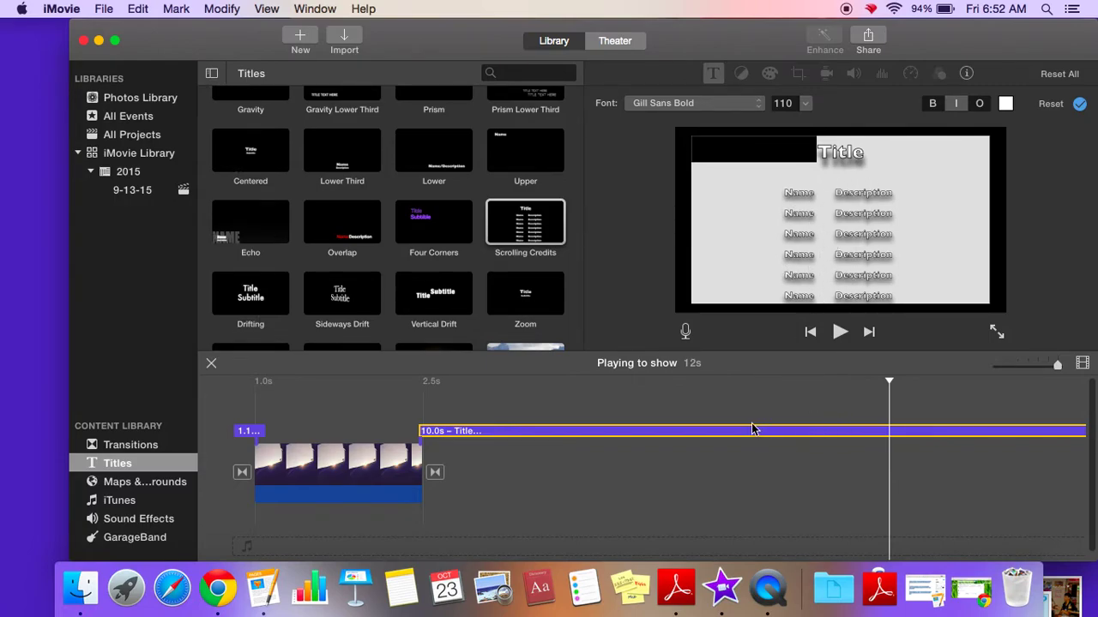
{"action": "left_click", "coordinate": [624, 432]}
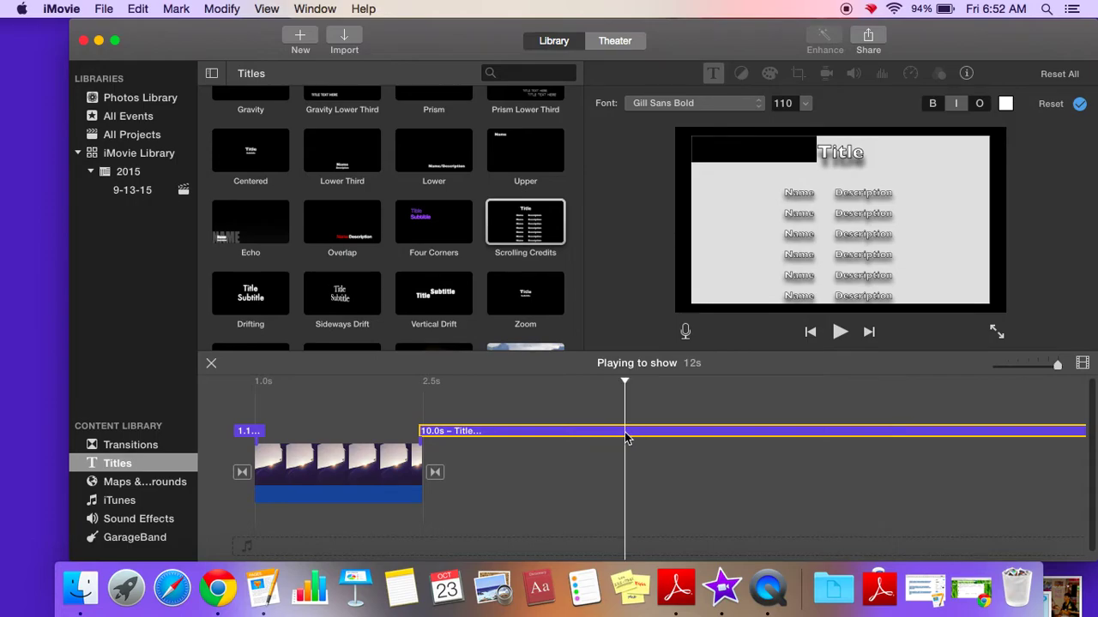
{"action": "key", "text": "Delete"}
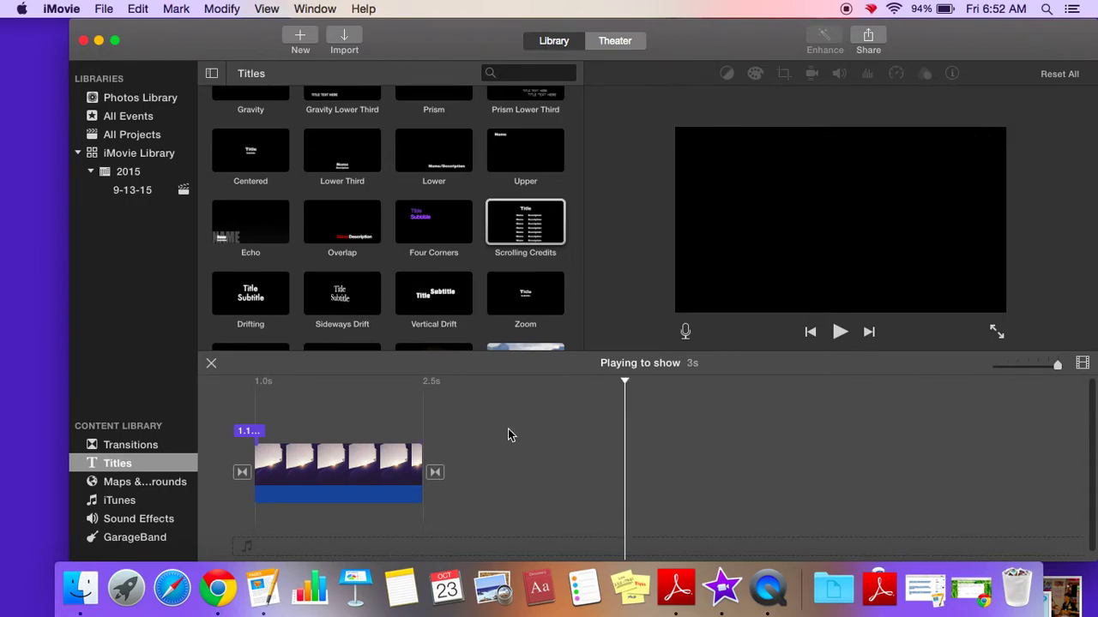
Step: Place the Bark sound effect in the timeline beneath the video clip's end
{"action": "left_click", "coordinate": [121, 521]}
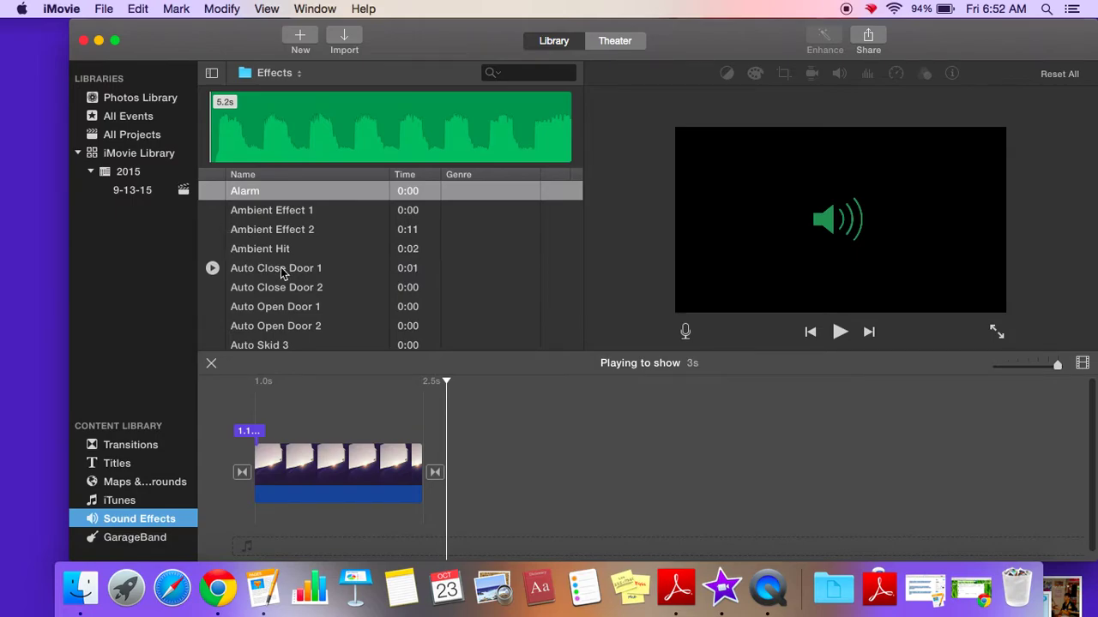
{"action": "scroll", "coordinate": [225, 239], "scroll_direction": "down", "scroll_amount": 3}
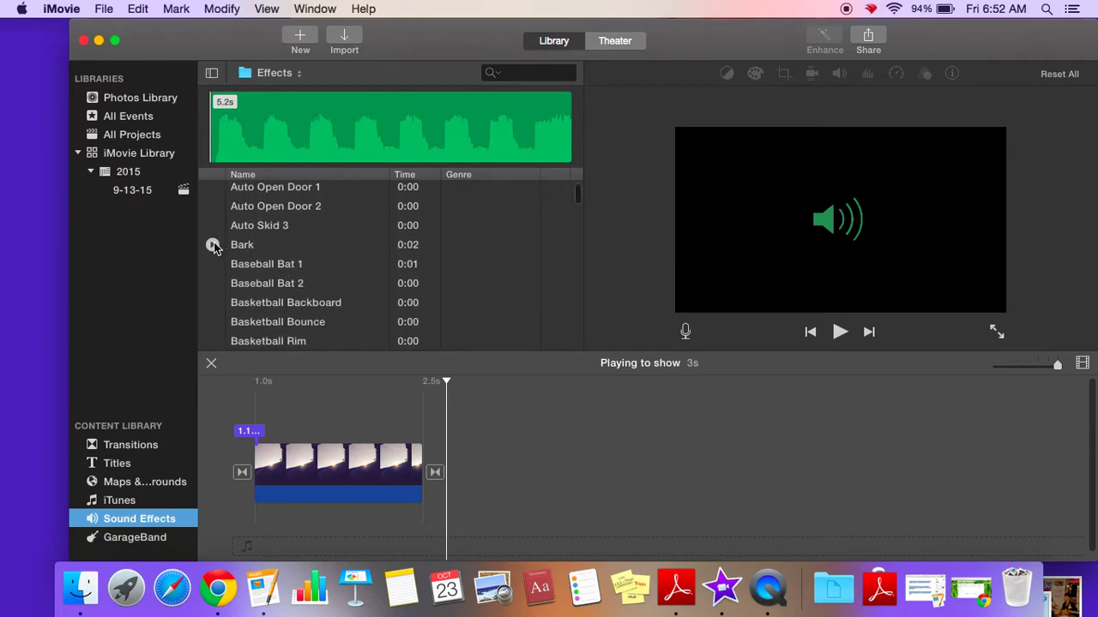
{"action": "left_click", "coordinate": [213, 246]}
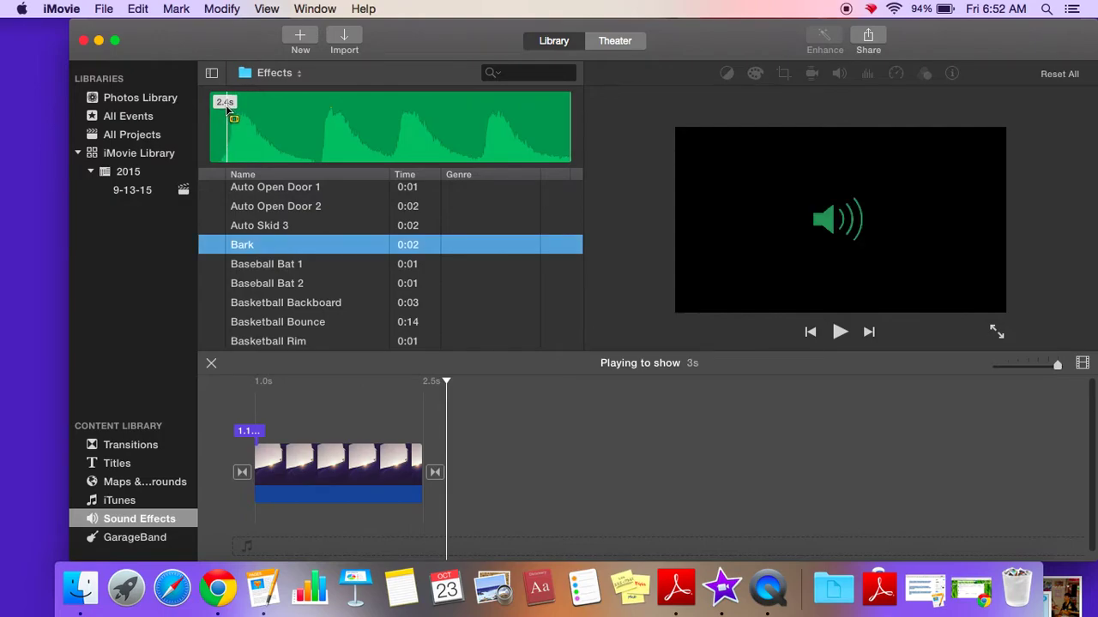
{"action": "mouse_move", "coordinate": [222, 120]}
{"action": "left_mouse_down"}
{"action": "mouse_move", "coordinate": [225, 141]}
{"action": "mouse_move", "coordinate": [270, 146]}
{"action": "mouse_move", "coordinate": [226, 177]}
{"action": "mouse_move", "coordinate": [228, 248]}
{"action": "mouse_move", "coordinate": [401, 315]}
{"action": "mouse_move", "coordinate": [413, 377]}
{"action": "mouse_move", "coordinate": [466, 466]}
{"action": "mouse_move", "coordinate": [302, 218]}
{"action": "mouse_move", "coordinate": [291, 224]}
{"action": "mouse_move", "coordinate": [433, 446]}
{"action": "mouse_move", "coordinate": [420, 523]}
{"action": "left_mouse_up"}
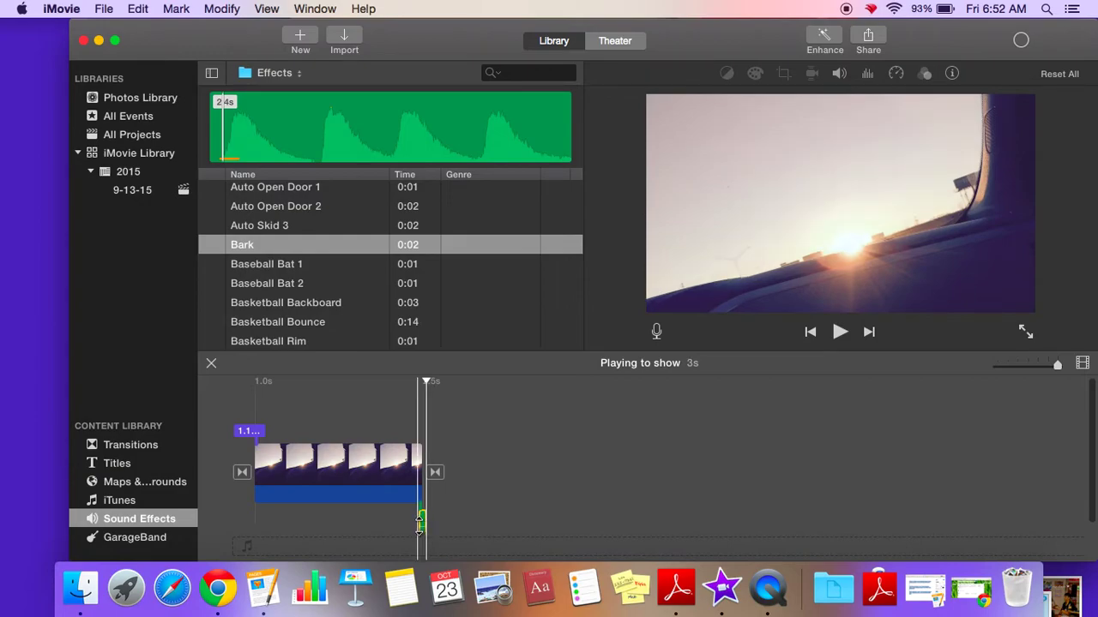
{"action": "left_click_drag", "start_coordinate": [419, 522], "coordinate": [407, 530]}
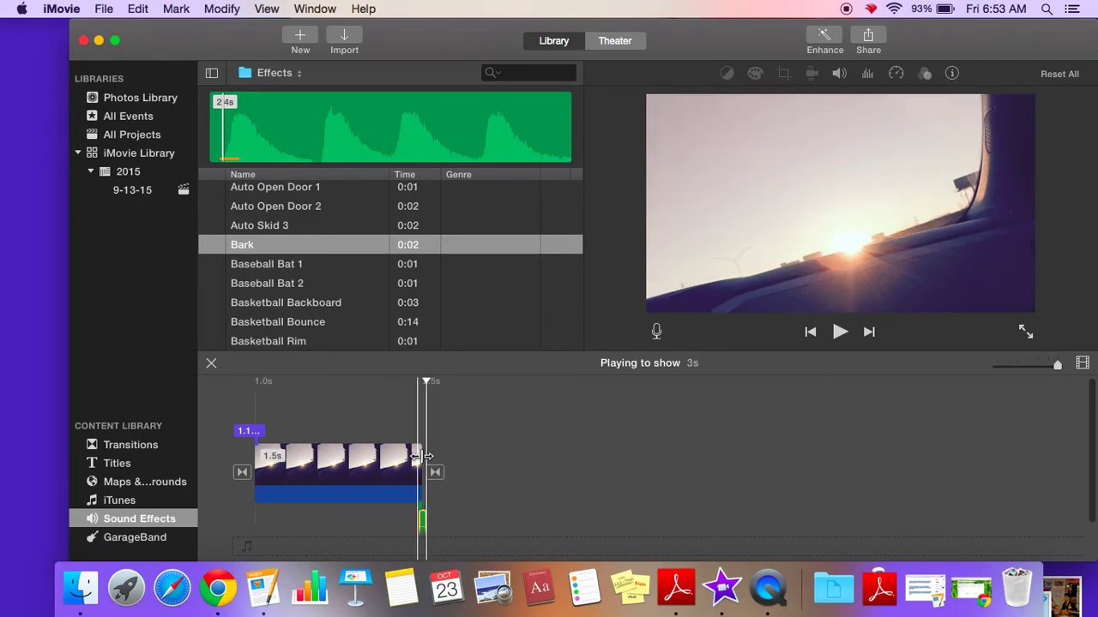
{"action": "left_click", "coordinate": [394, 468]}
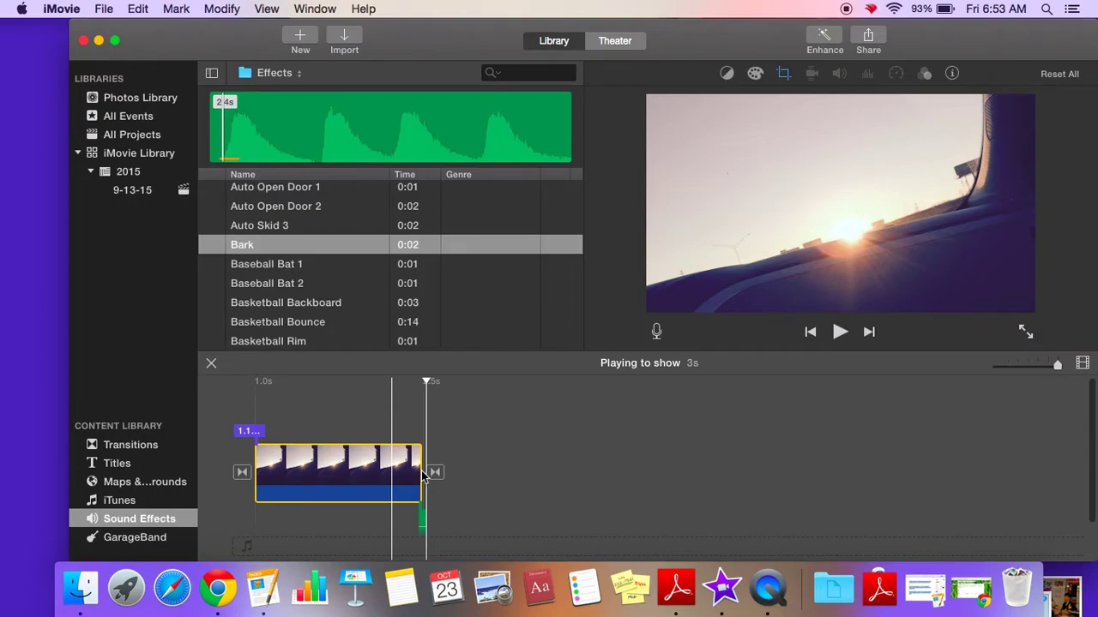
Step: Drag the video clip's end outward so the project runs 4 s
{"action": "left_click_drag", "start_coordinate": [422, 476], "coordinate": [574, 464]}
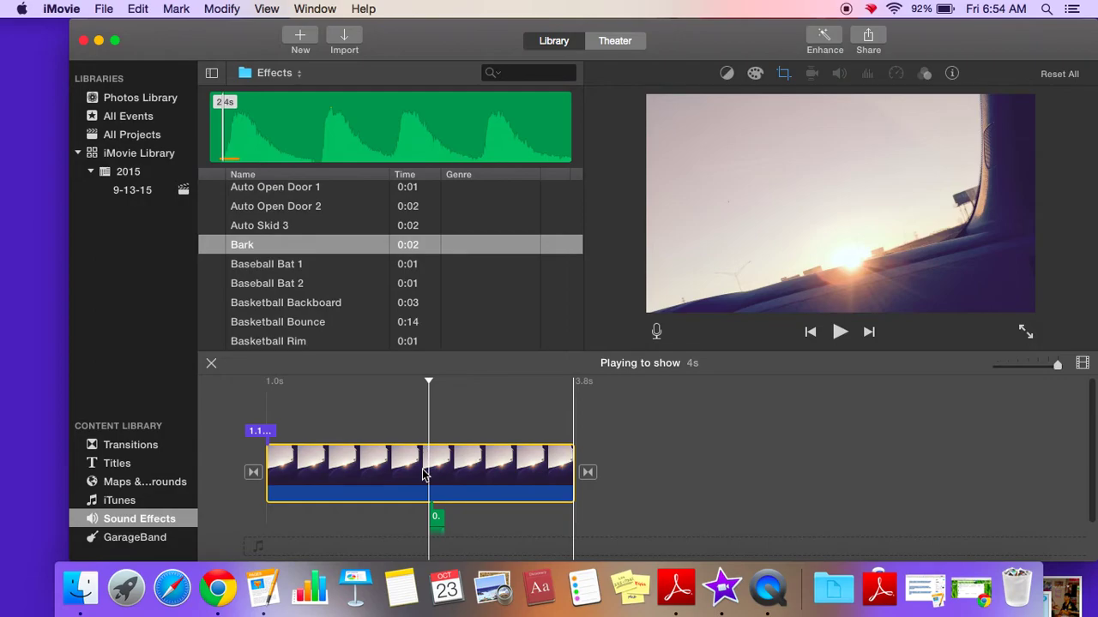
{"action": "left_click", "coordinate": [423, 475]}
Step: Split the video clip at the playhead with Split Clip
{"action": "right_click", "coordinate": [427, 464]}
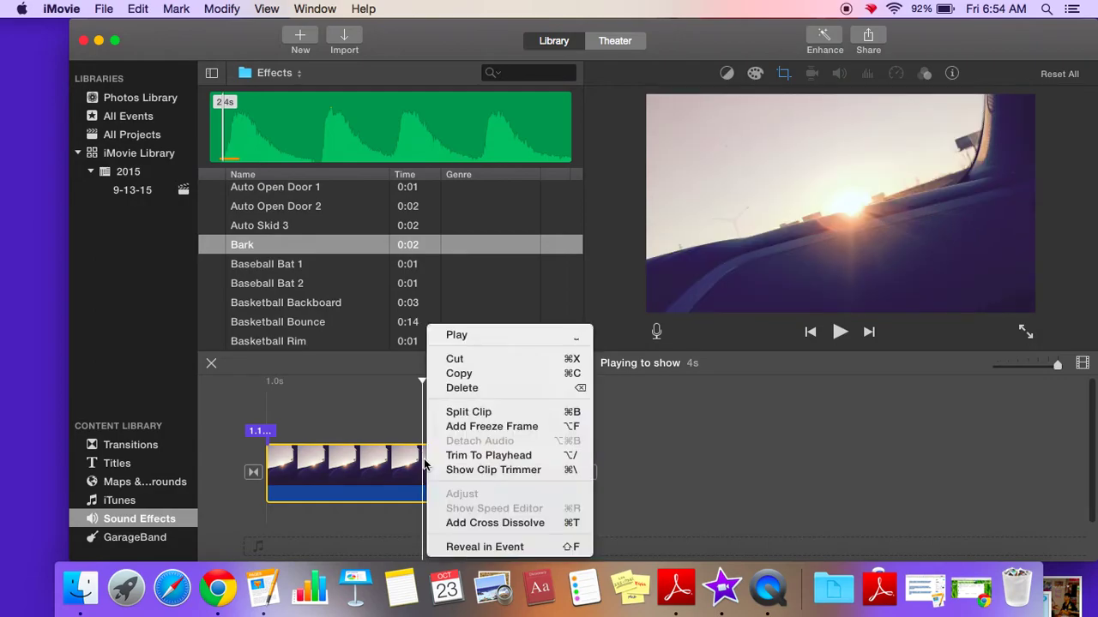
{"action": "key", "text": "Escape"}
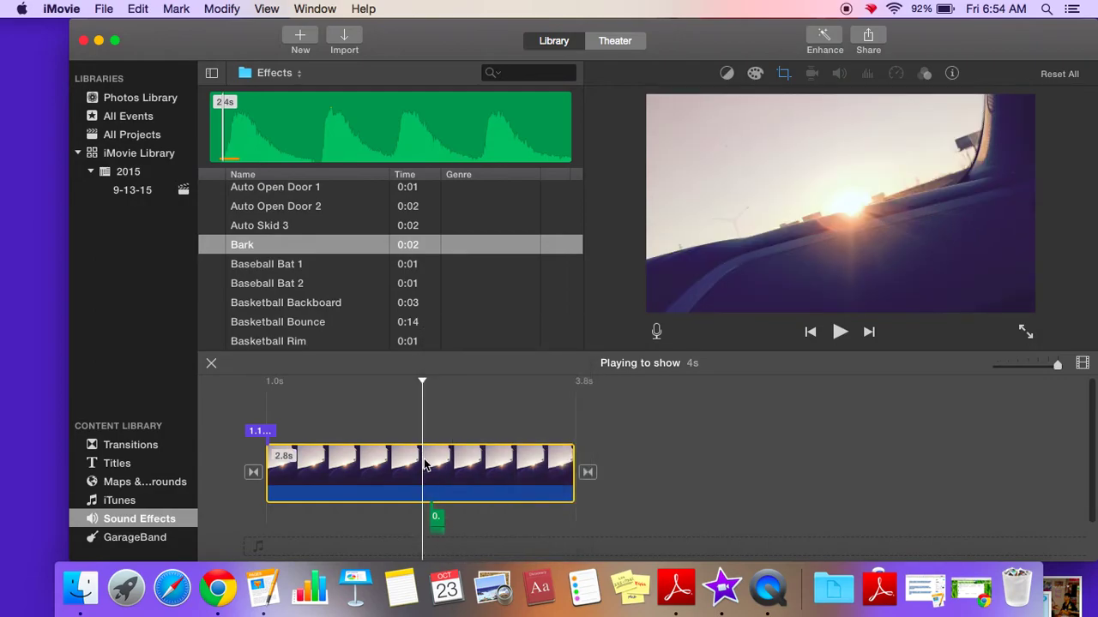
{"action": "right_click", "coordinate": [424, 464]}
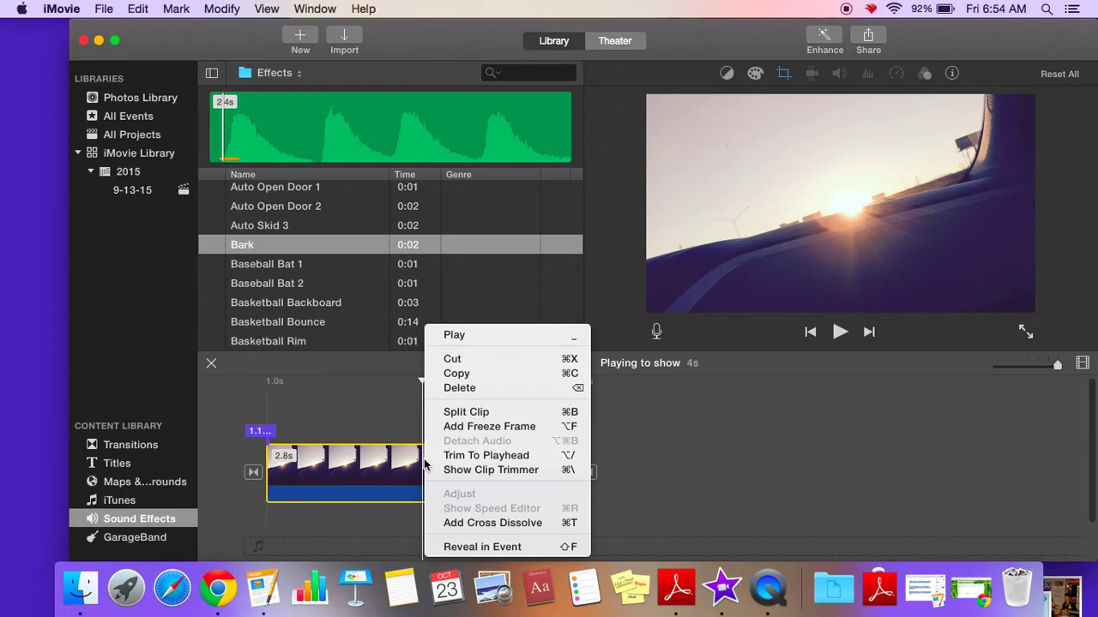
{"action": "left_click", "coordinate": [446, 414]}
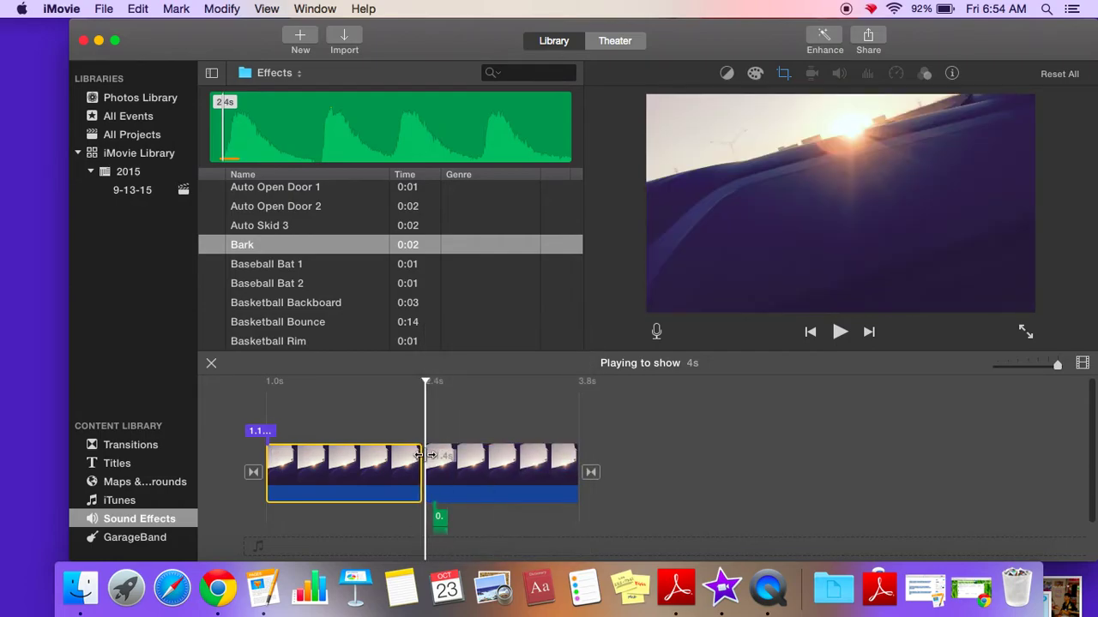
Step: Trim the start of the right-hand piece, then delete it
{"action": "left_click", "coordinate": [427, 454]}
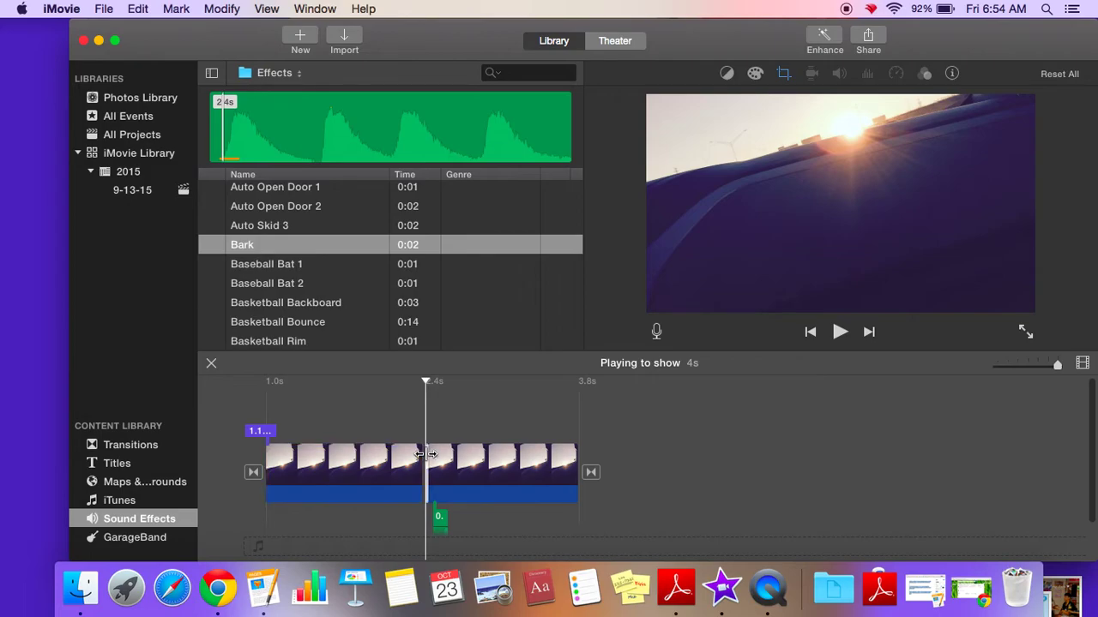
{"action": "left_click_drag", "start_coordinate": [426, 454], "coordinate": [464, 450]}
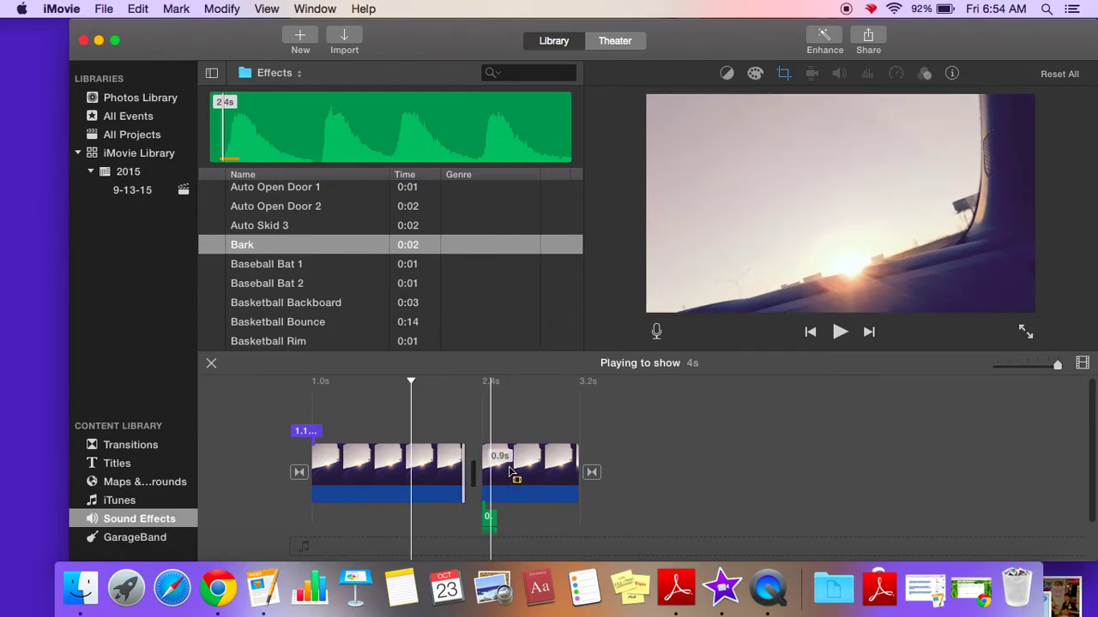
{"action": "left_click", "coordinate": [514, 477]}
{"action": "key", "text": "Delete"}
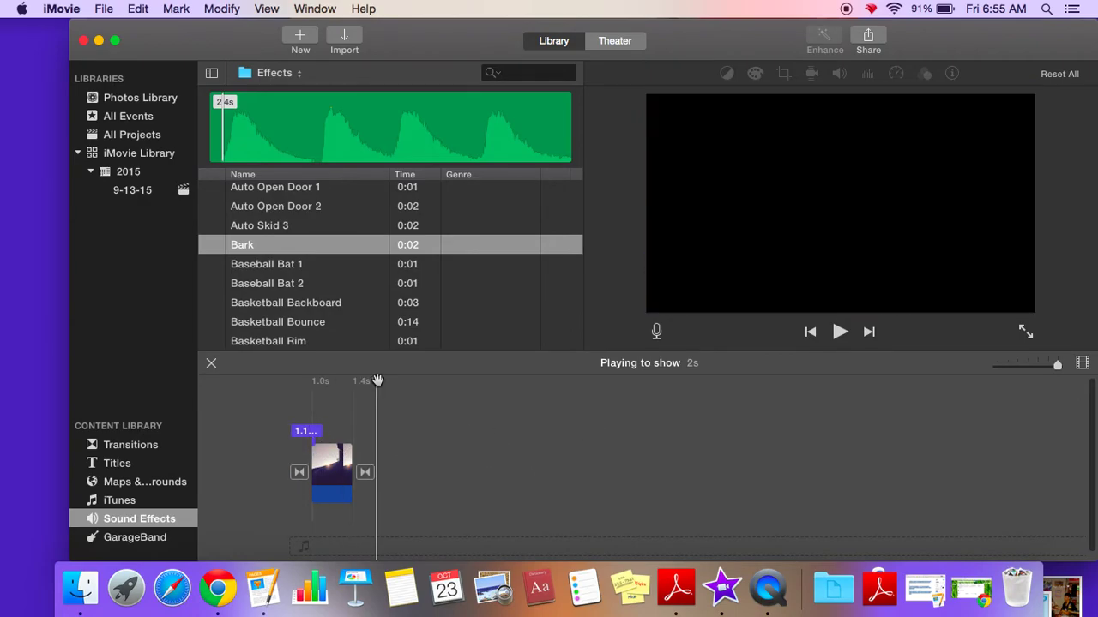
{"action": "left_click_drag", "start_coordinate": [376, 380], "coordinate": [289, 378]}
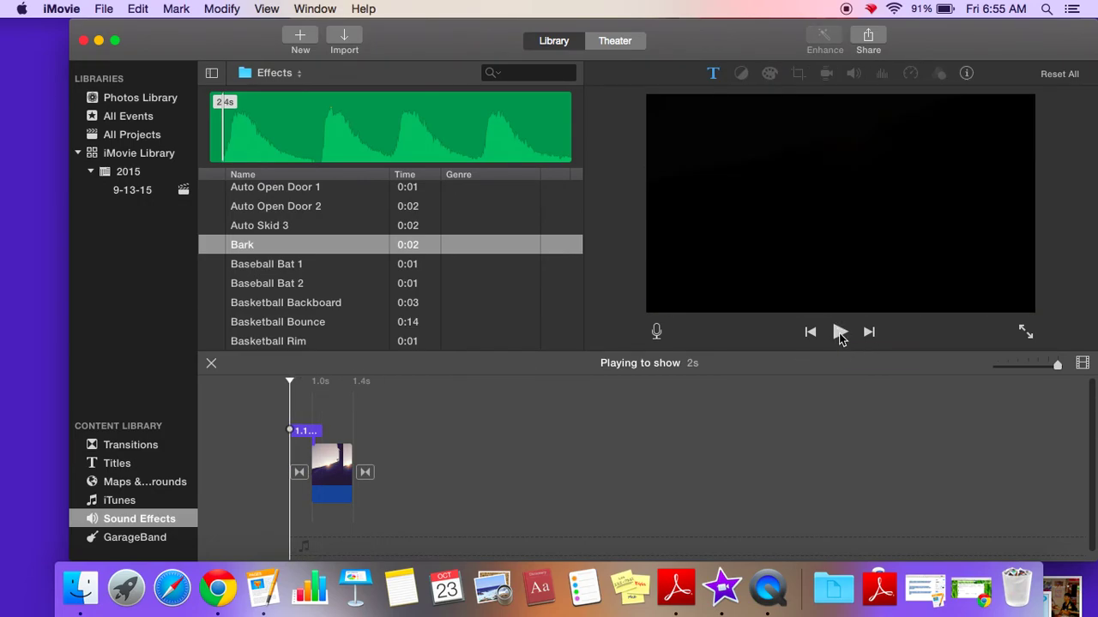
{"action": "left_click", "coordinate": [840, 332]}
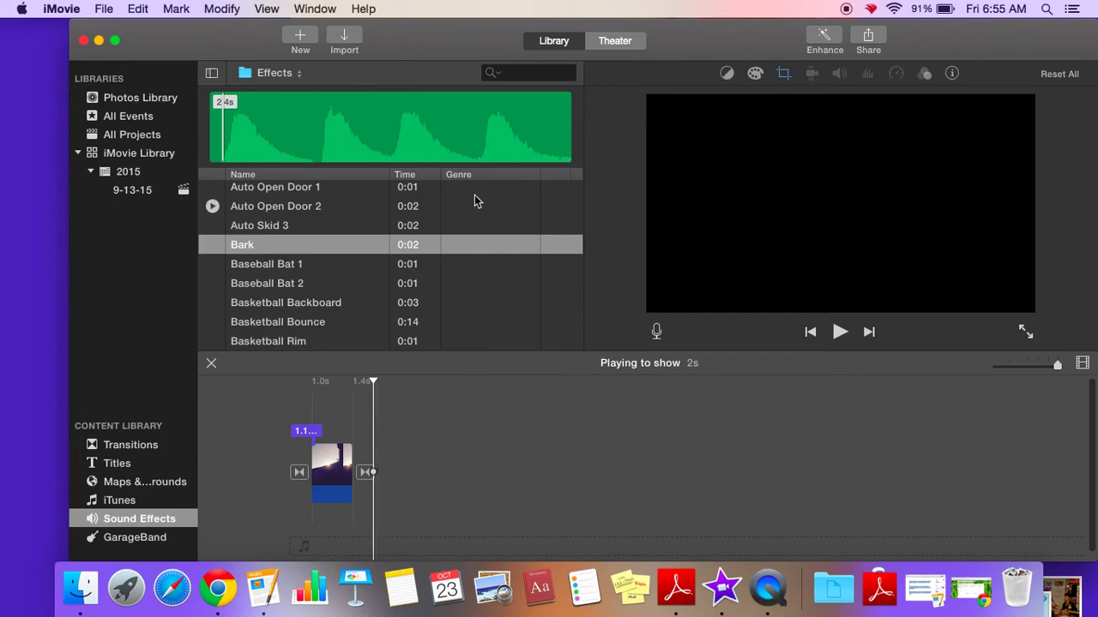
{"action": "left_click", "coordinate": [103, 11]}
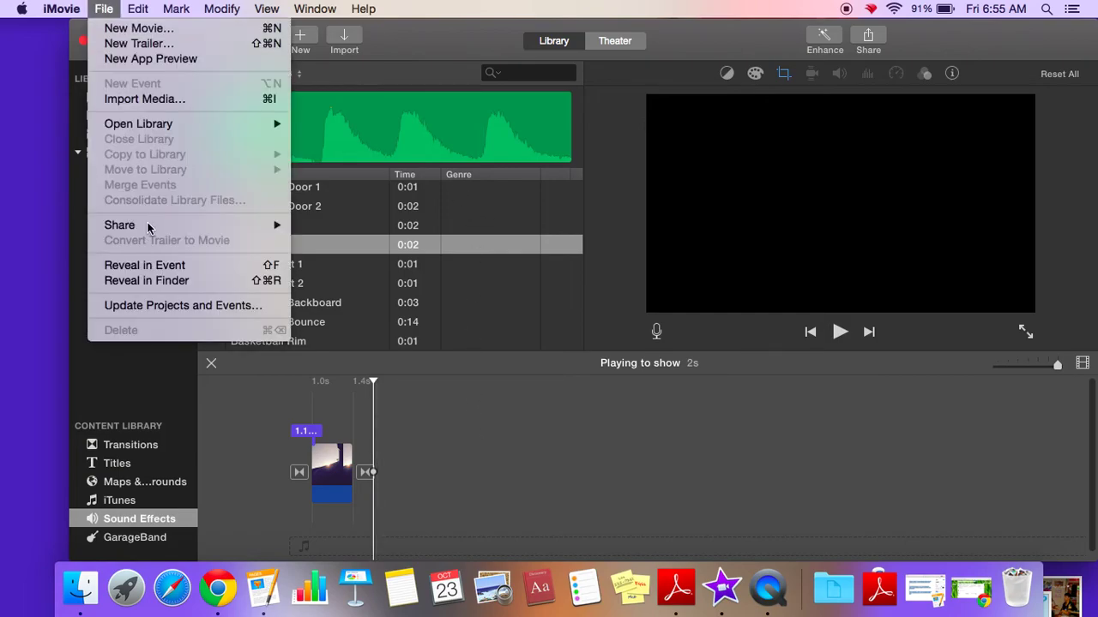
{"action": "mouse_move", "coordinate": [148, 227]}
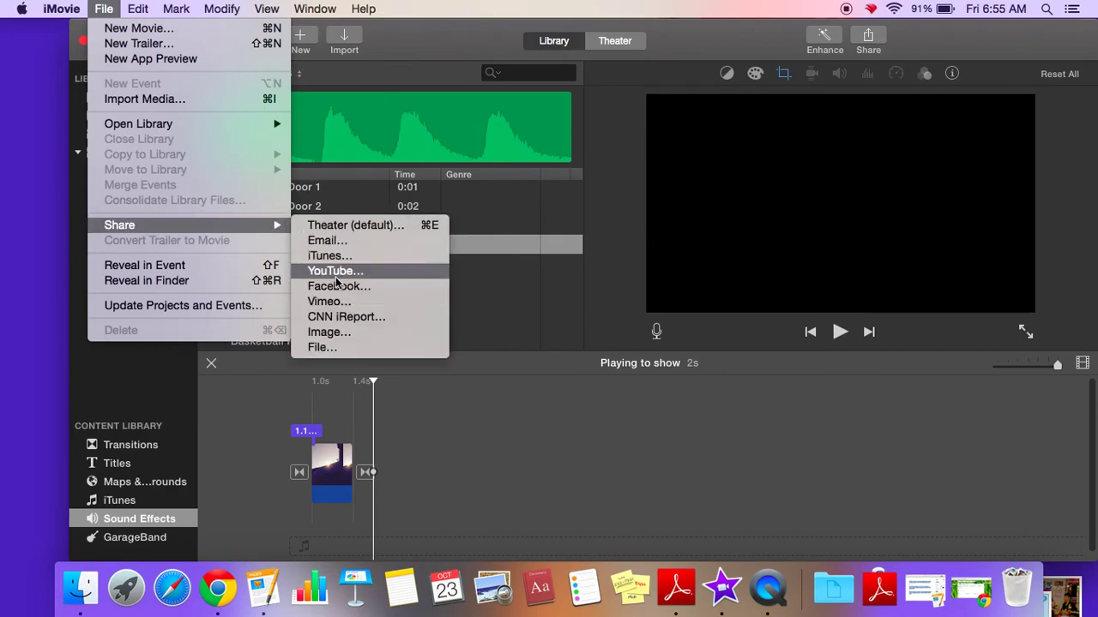
{"action": "left_click", "coordinate": [334, 347]}
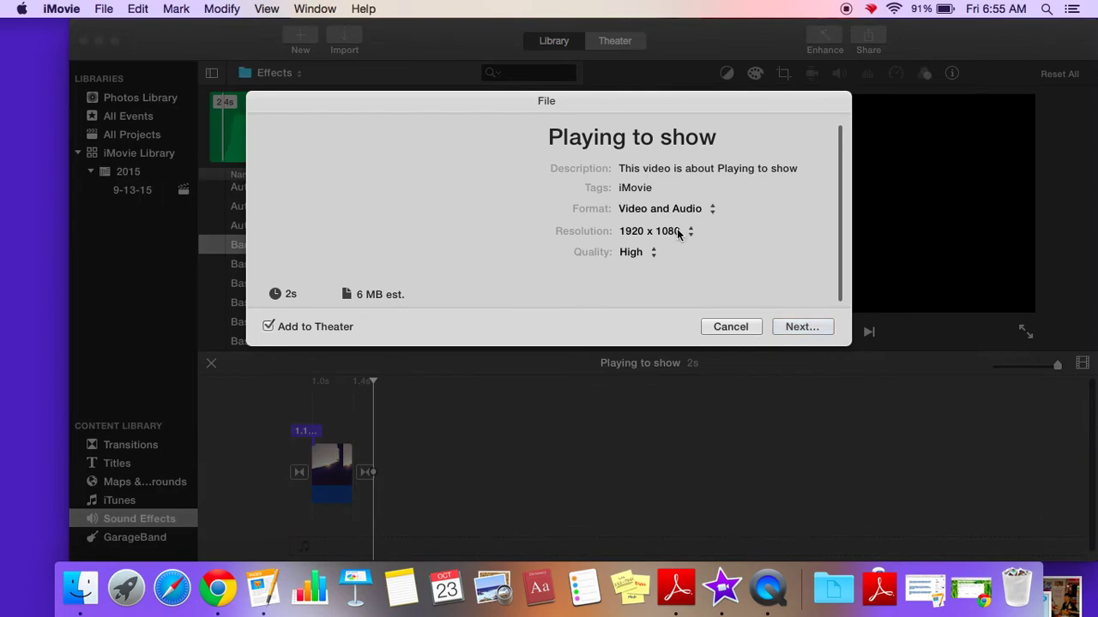
{"action": "left_click", "coordinate": [677, 234]}
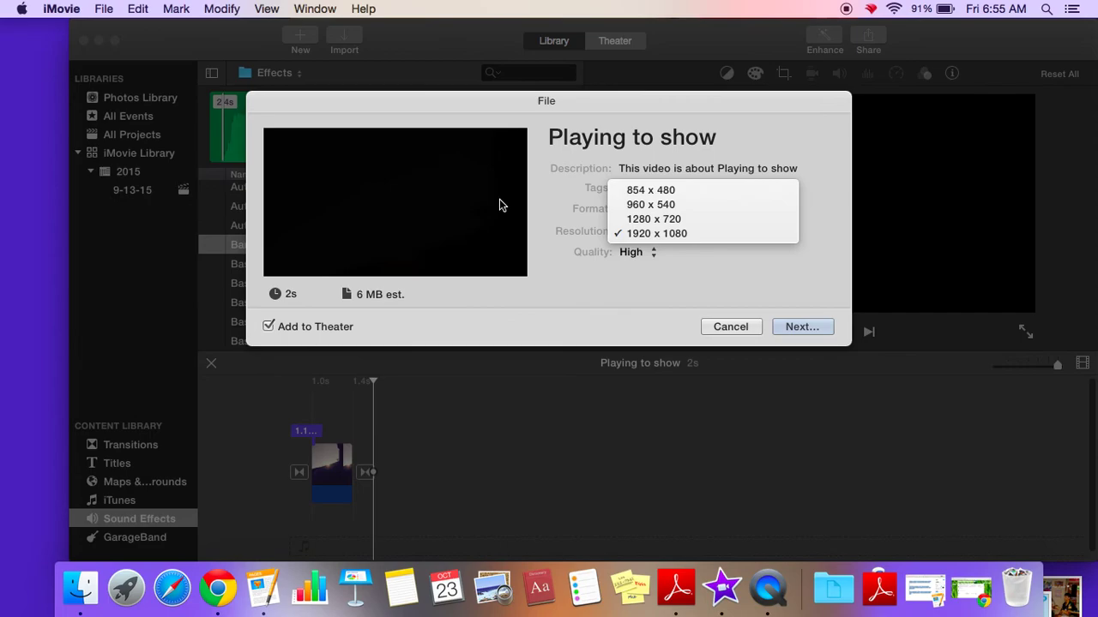
{"action": "left_click", "coordinate": [659, 192]}
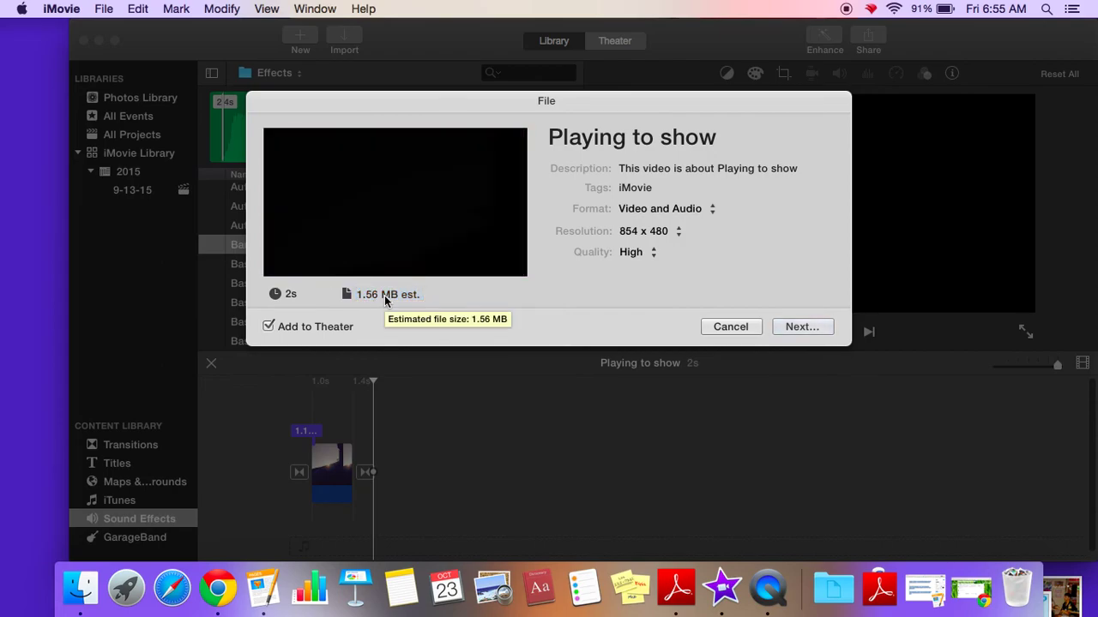
{"action": "left_click", "coordinate": [641, 255]}
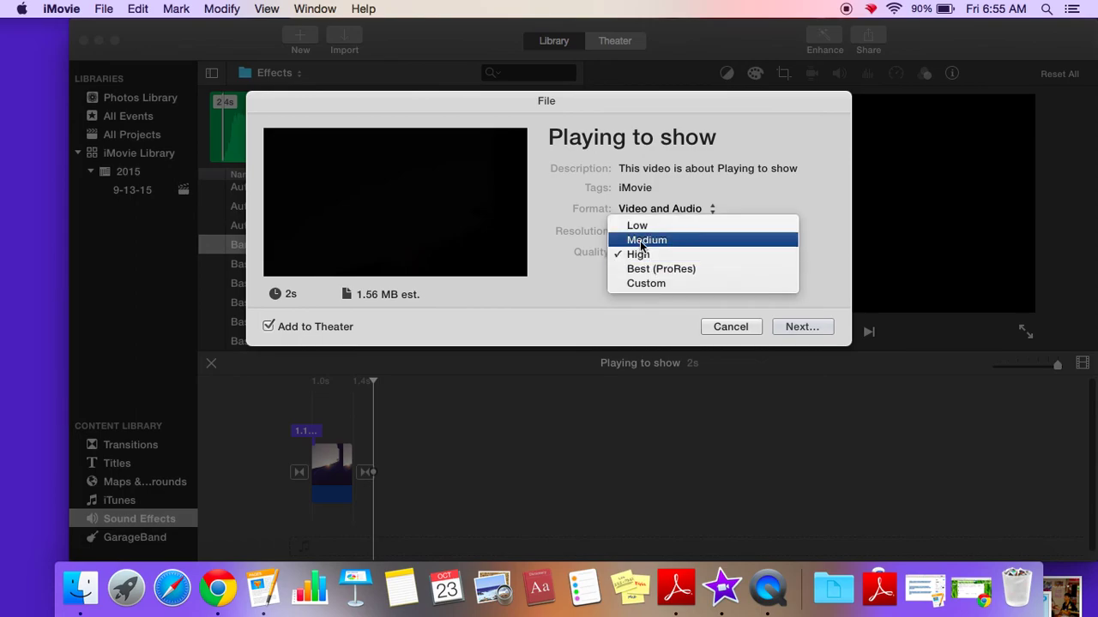
{"action": "left_click", "coordinate": [640, 241]}
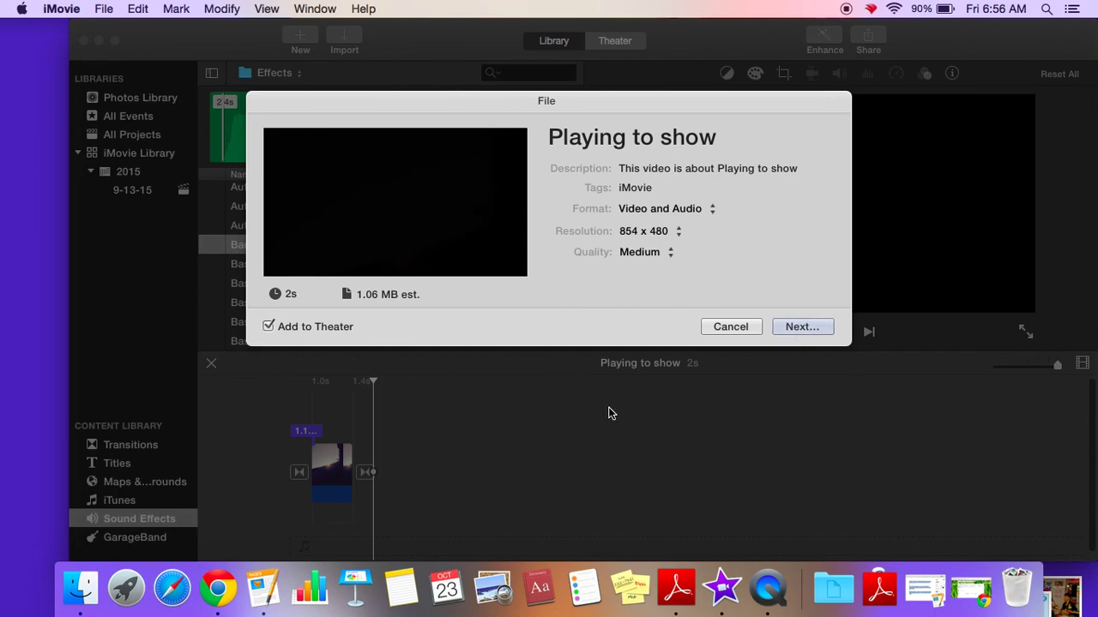
{"action": "left_click", "coordinate": [740, 328]}
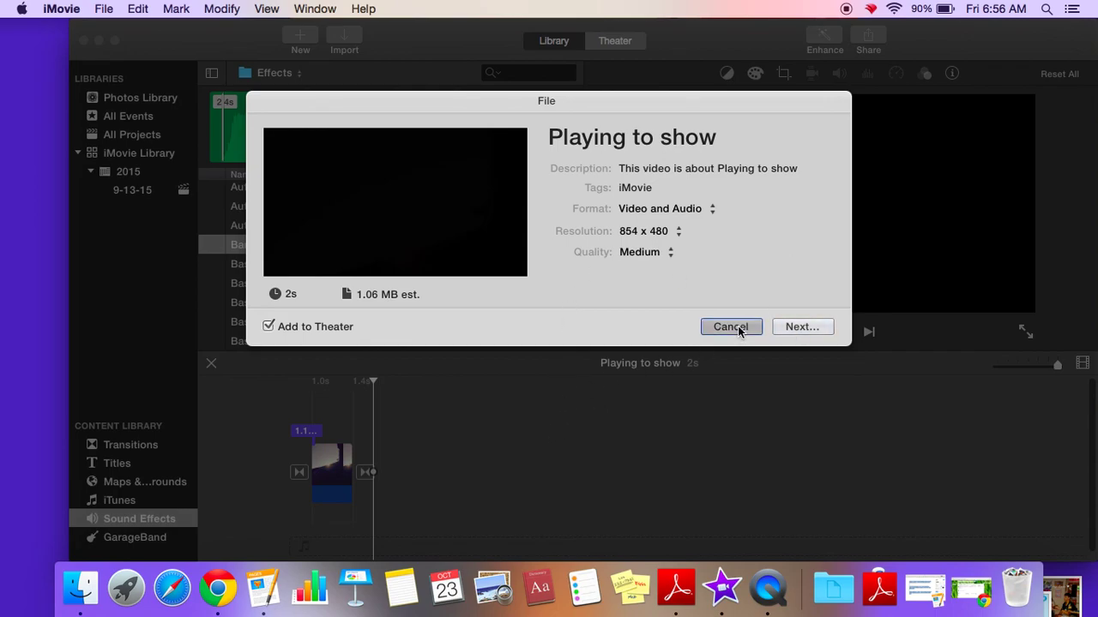